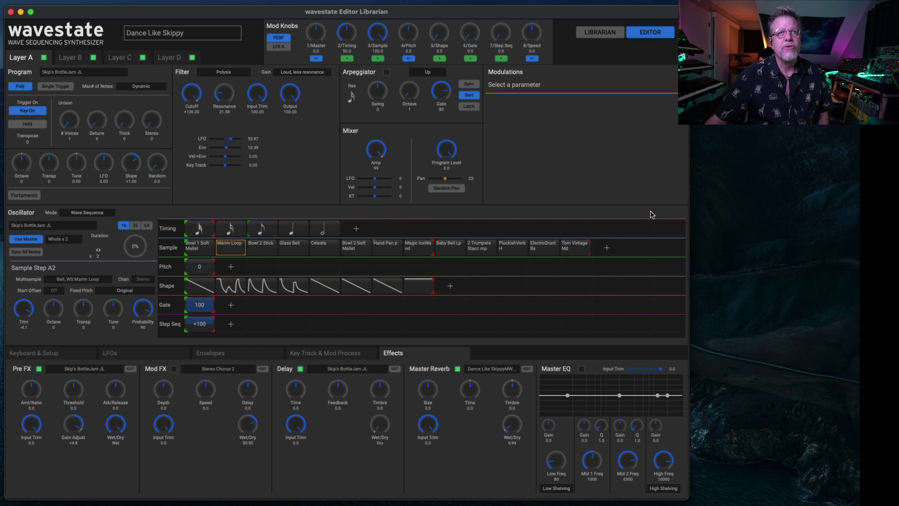
Bring the desktop forward to reveal the Korg wavestate 2.0.1 disk and Mac folder
{"action": "left_click", "coordinate": [754, 355]}
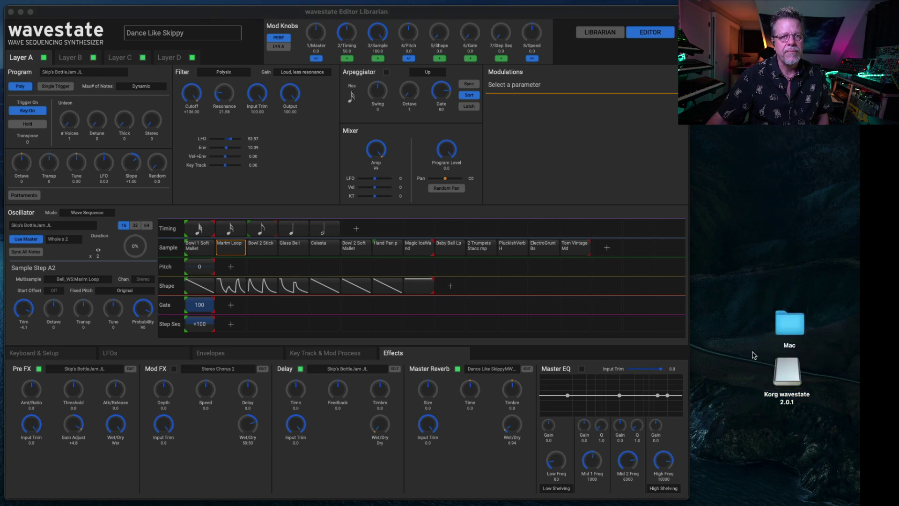
{"action": "double_click", "coordinate": [791, 321]}
{"action": "left_click_drag", "start_coordinate": [445, 276], "coordinate": [445, 216]}
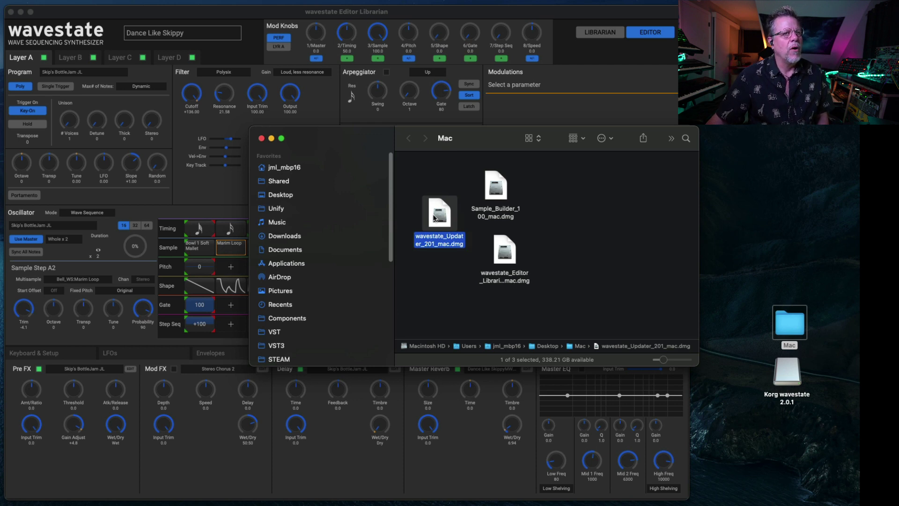
{"action": "left_click_drag", "start_coordinate": [434, 218], "coordinate": [436, 235]}
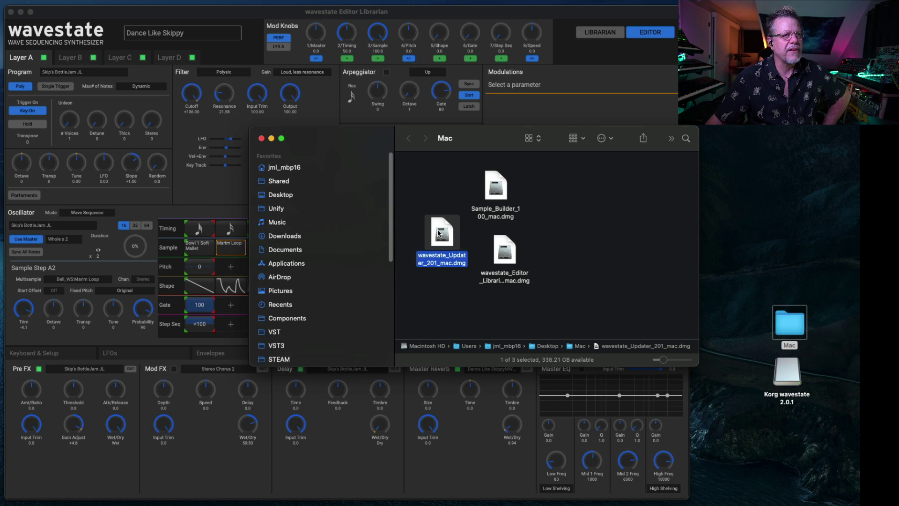
{"action": "double_click", "coordinate": [439, 232]}
{"action": "double_click", "coordinate": [363, 195]}
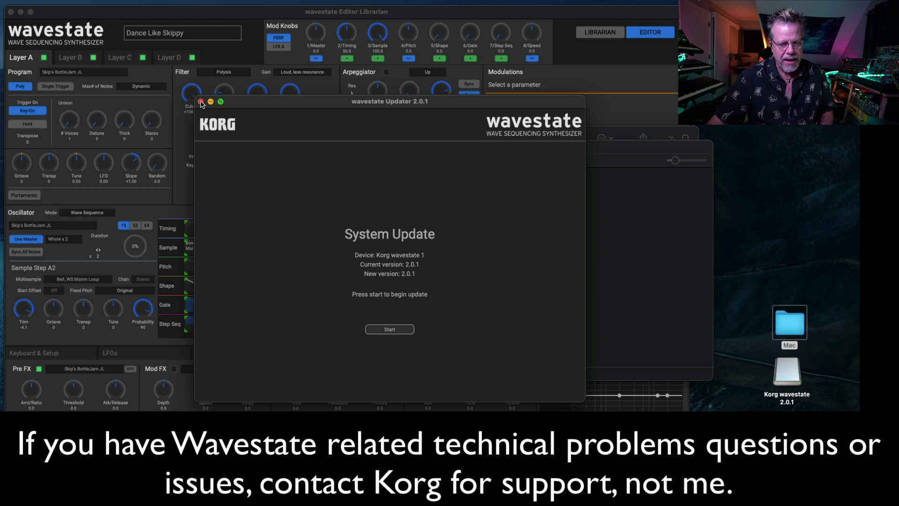
{"action": "left_click", "coordinate": [201, 102]}
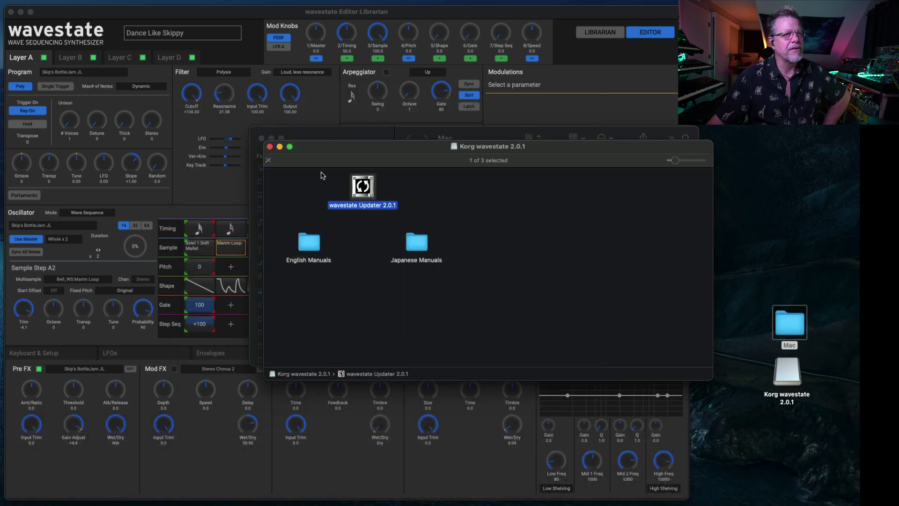
{"action": "left_click", "coordinate": [323, 192]}
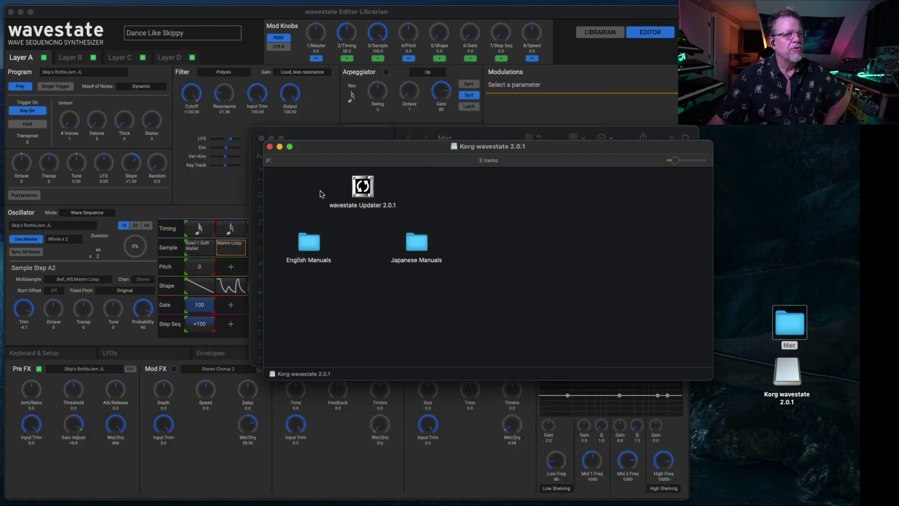
{"action": "left_click", "coordinate": [270, 147]}
{"action": "left_click", "coordinate": [497, 195]}
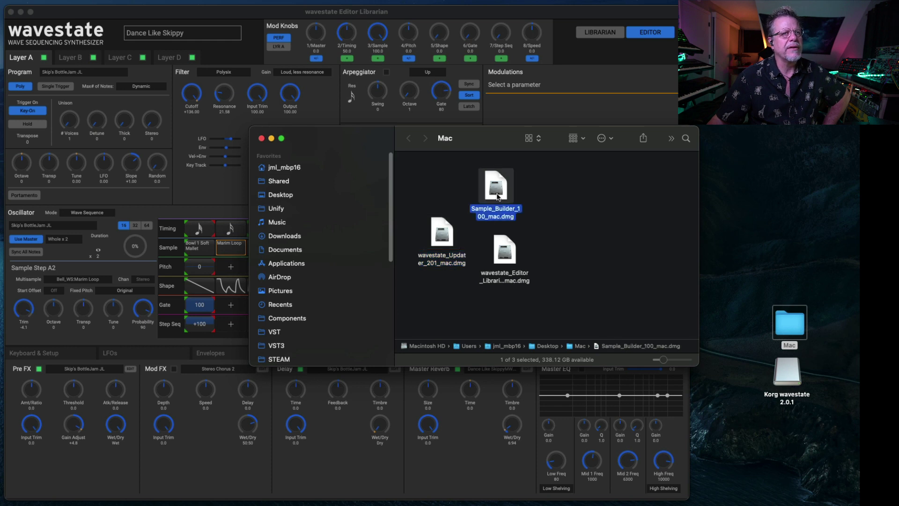
{"action": "left_click", "coordinate": [507, 253]}
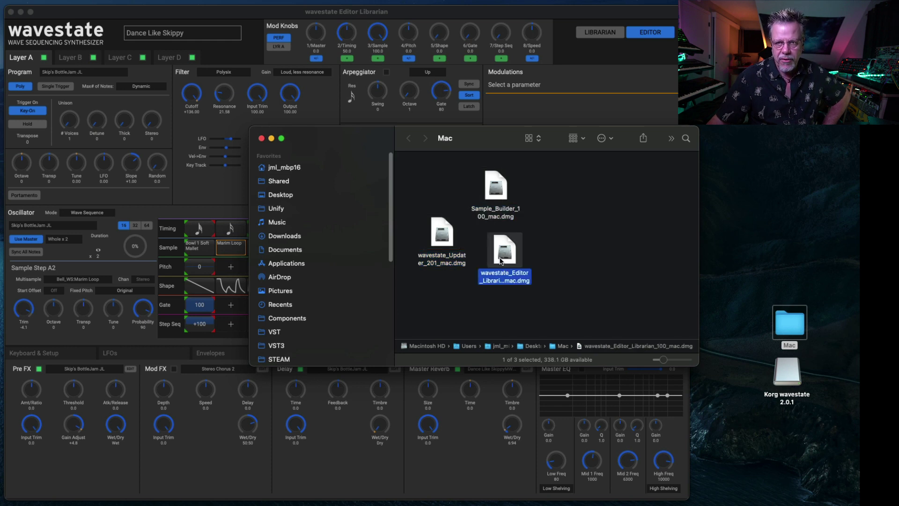
{"action": "left_click", "coordinate": [488, 195]}
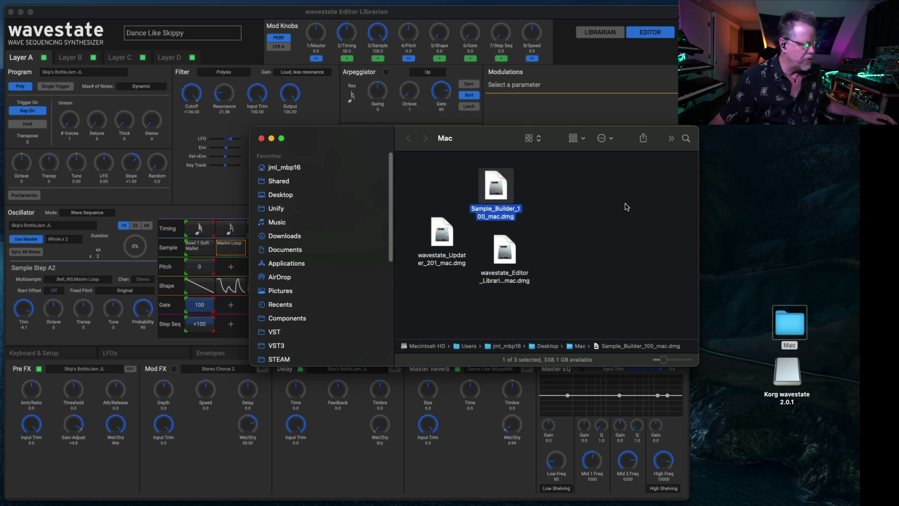
{"action": "left_click", "coordinate": [262, 138]}
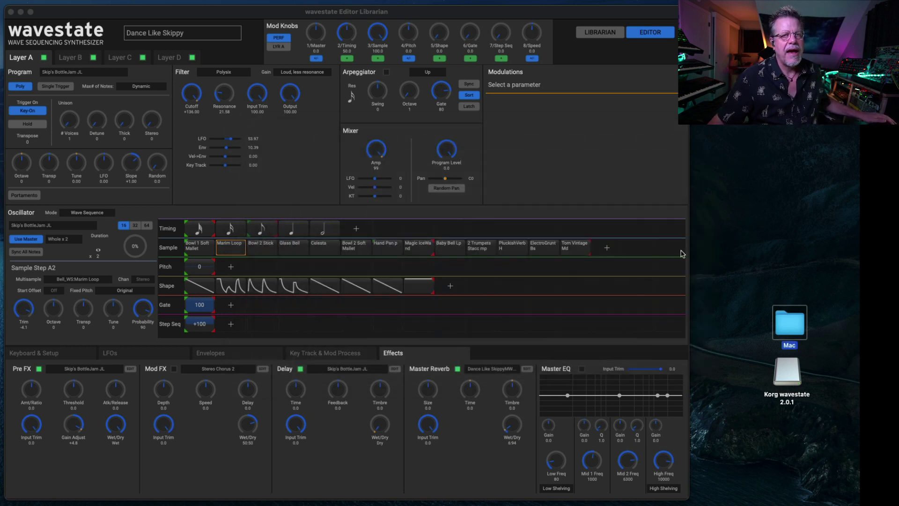
{"action": "left_click_drag", "start_coordinate": [726, 260], "coordinate": [812, 117]}
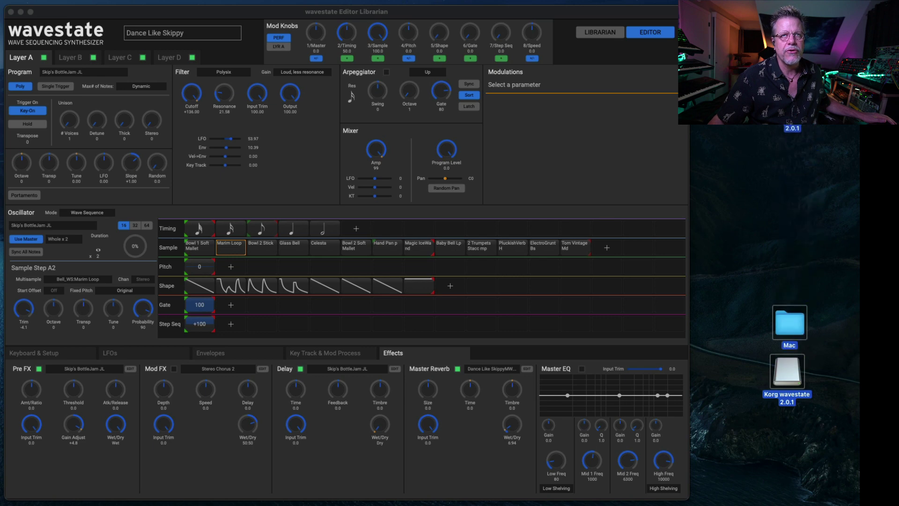
{"action": "left_click", "coordinate": [598, 71]}
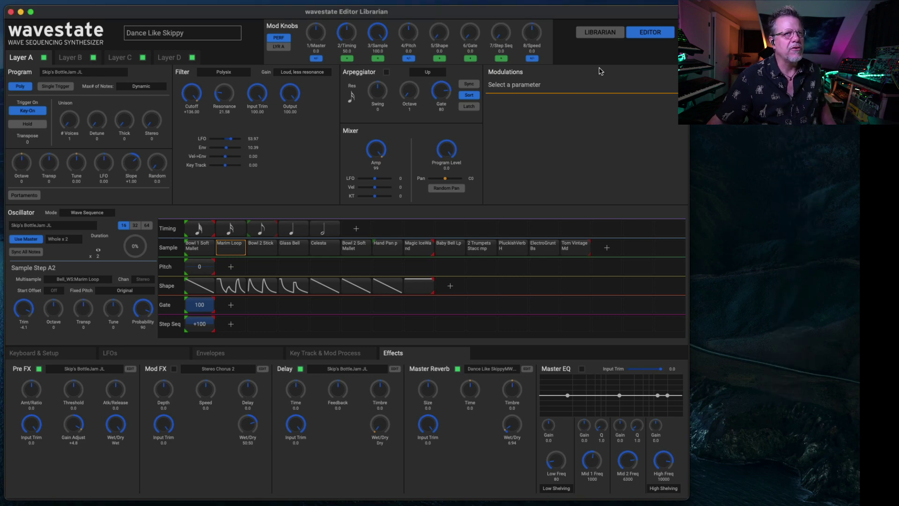
Switch to the librarian and browse the Programs, Wave Seqs, Scales, Effects and Set Lists tabs
{"action": "left_click", "coordinate": [604, 32]}
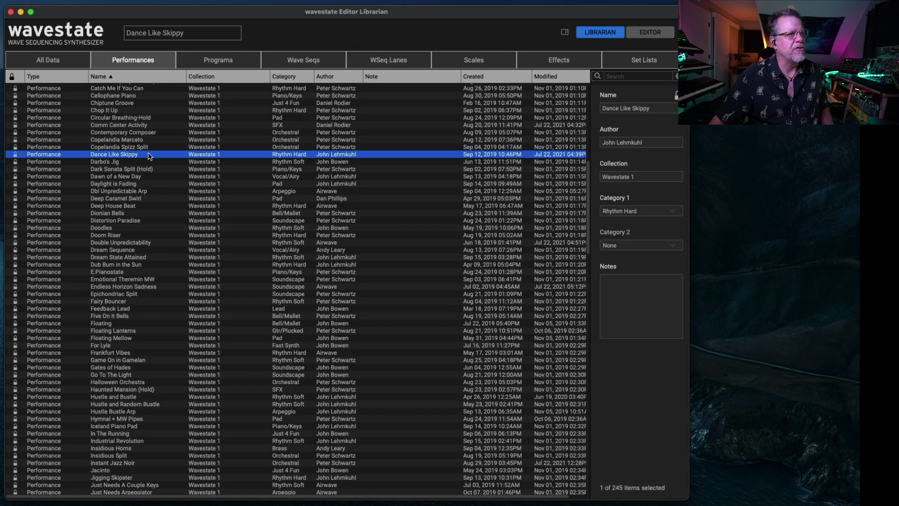
{"action": "scroll", "coordinate": [151, 235], "scroll_direction": "down", "scroll_amount": 15}
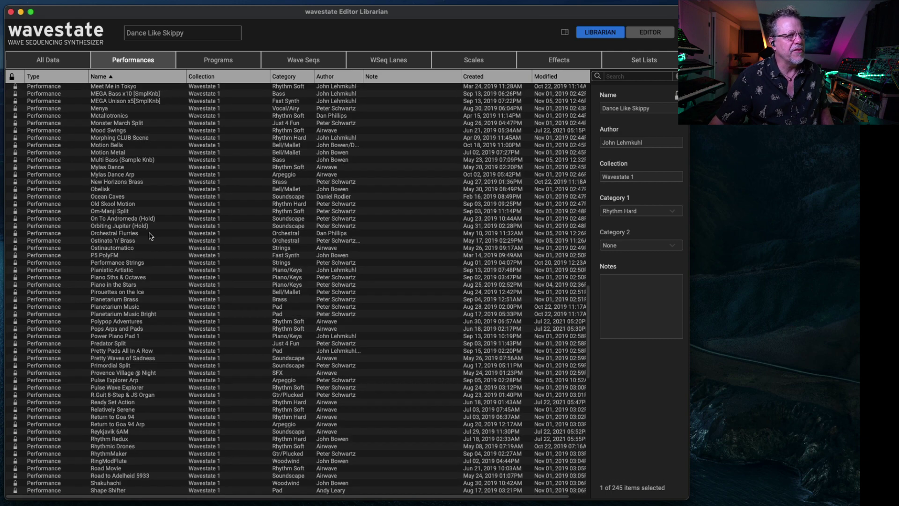
{"action": "scroll", "coordinate": [150, 235], "scroll_direction": "down", "scroll_amount": 7}
{"action": "left_click", "coordinate": [230, 62]}
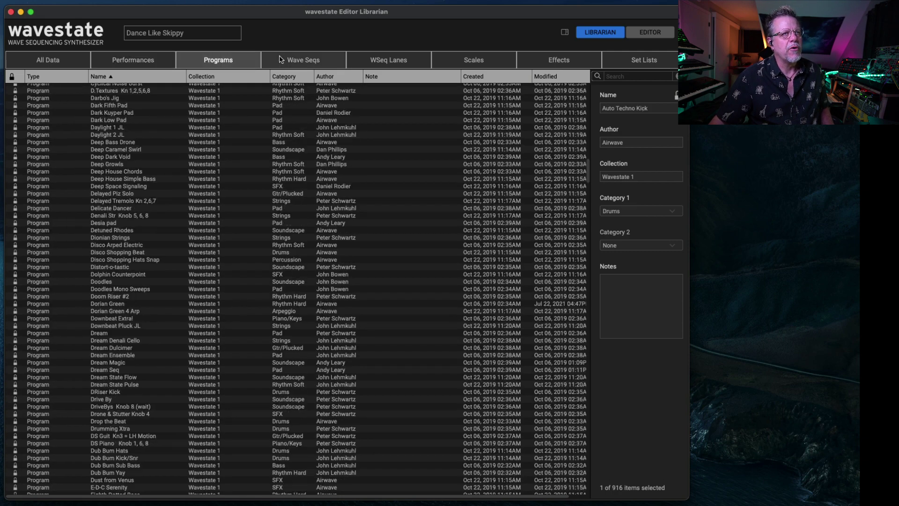
{"action": "left_click", "coordinate": [297, 60]}
{"action": "left_click", "coordinate": [475, 61]}
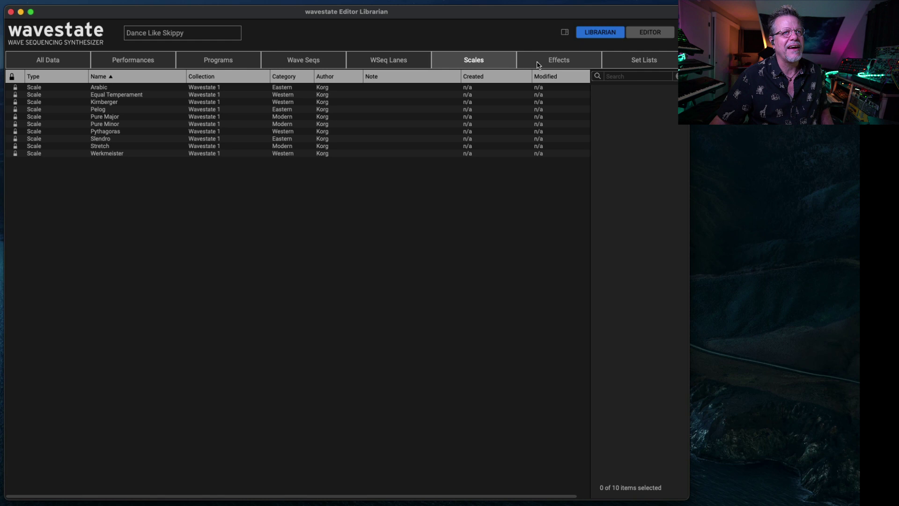
{"action": "left_click", "coordinate": [558, 61]}
{"action": "left_click", "coordinate": [651, 64]}
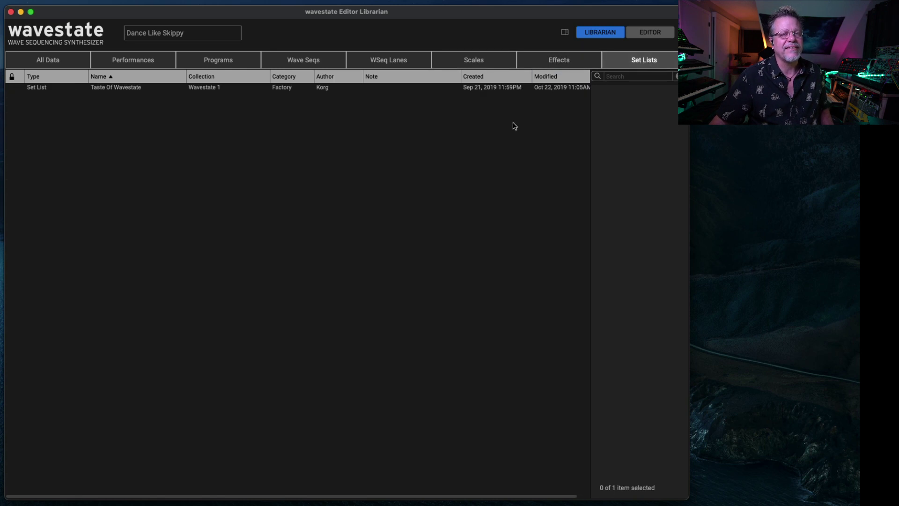
Show All Data, then cycle Performances, Programs, Wave Seqs and WSeq Lanes, ending on Performances
{"action": "left_click", "coordinate": [43, 62]}
{"action": "scroll", "coordinate": [64, 124], "scroll_direction": "down", "scroll_amount": 20}
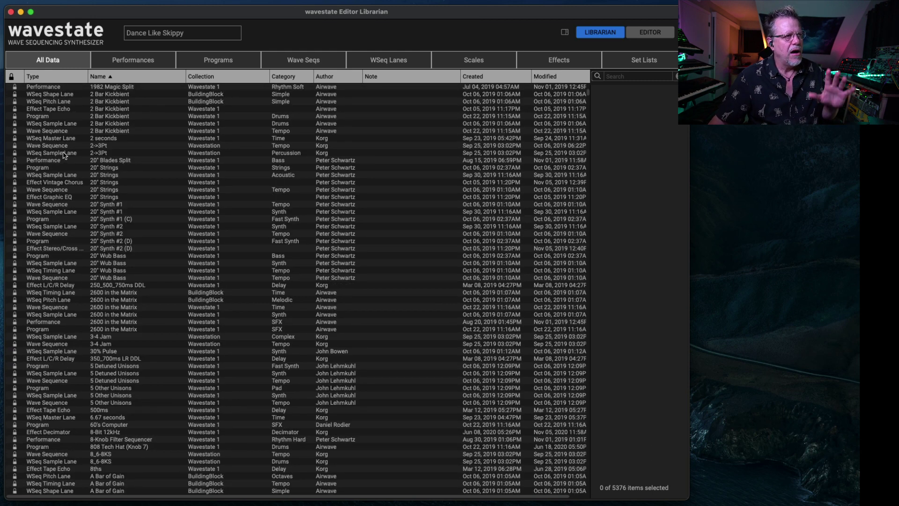
{"action": "left_click", "coordinate": [159, 61]}
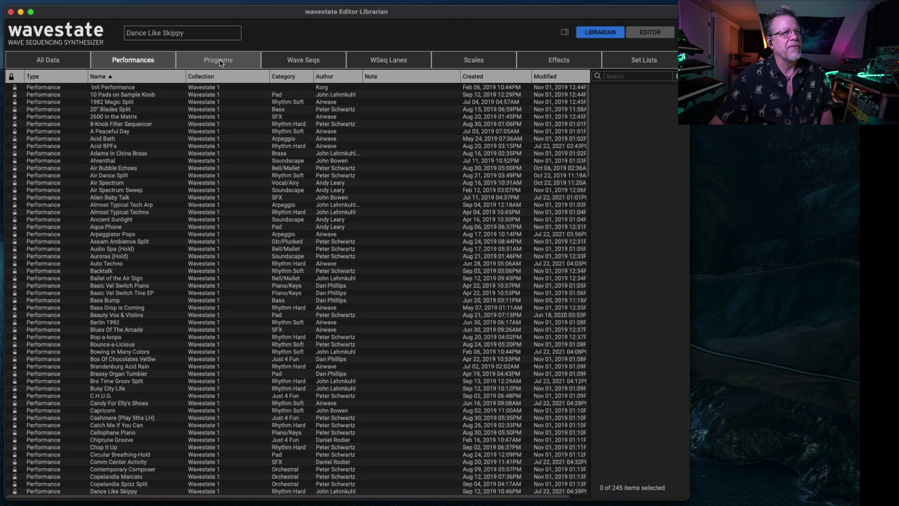
{"action": "left_click", "coordinate": [220, 63]}
{"action": "left_click", "coordinate": [304, 60]}
{"action": "left_click", "coordinate": [361, 63]}
{"action": "left_click", "coordinate": [133, 61]}
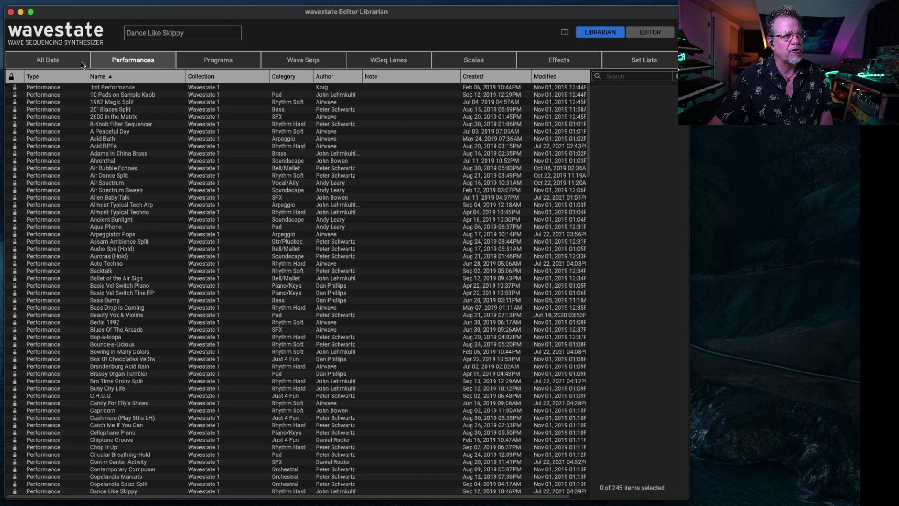
{"action": "left_click", "coordinate": [47, 1]}
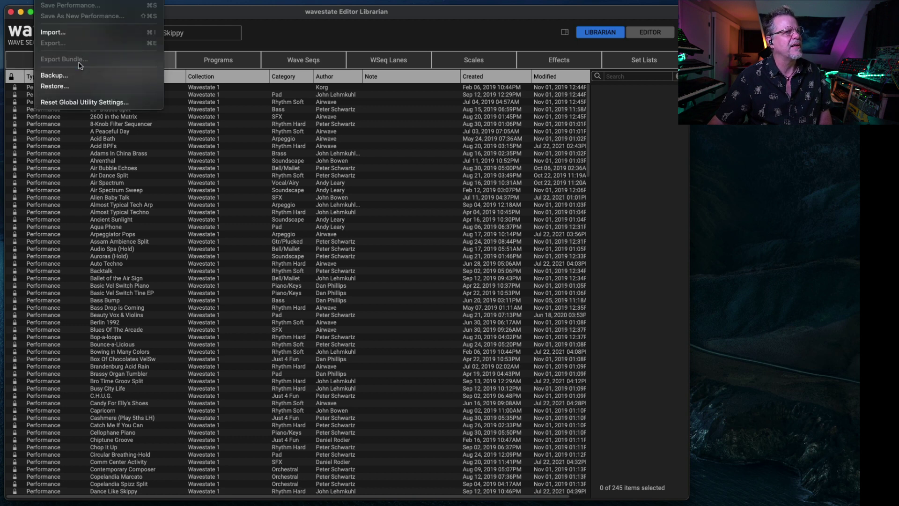
{"action": "left_click", "coordinate": [69, 176]}
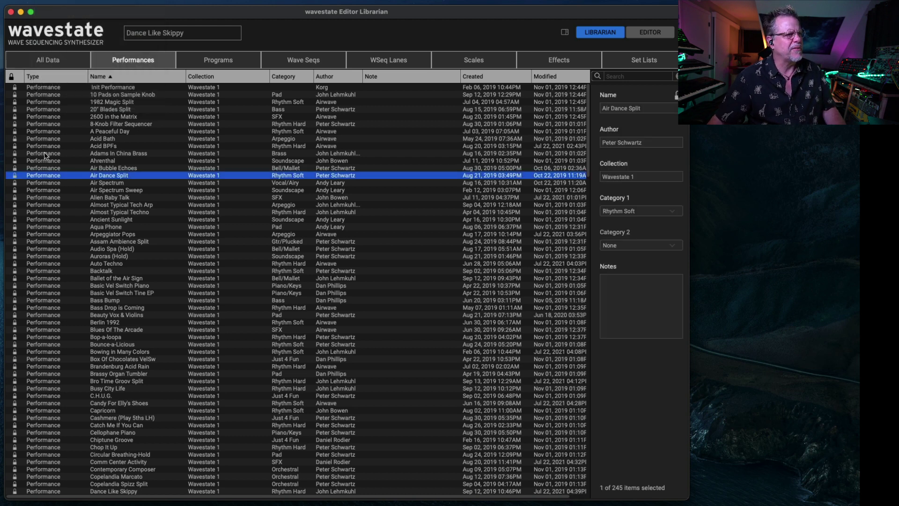
{"action": "left_click", "coordinate": [48, 153]}
{"action": "scroll", "coordinate": [57, 237], "scroll_direction": "down", "scroll_amount": 20}
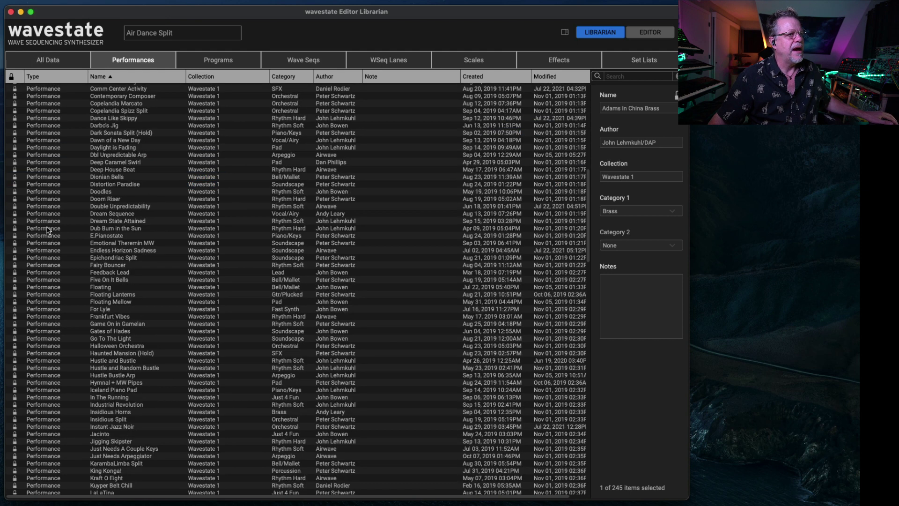
{"action": "left_click", "coordinate": [50, 236], "text": "shift"}
{"action": "left_click", "coordinate": [38, 4]}
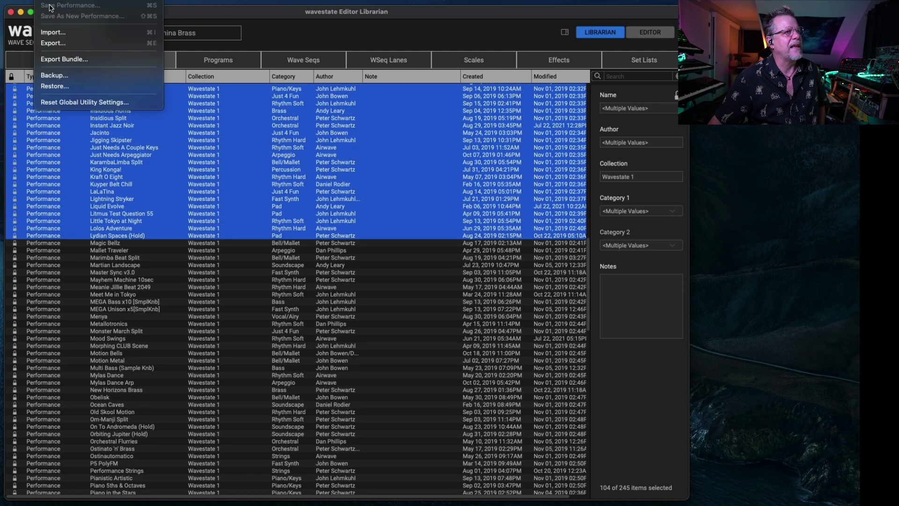
{"action": "left_click", "coordinate": [94, 228]}
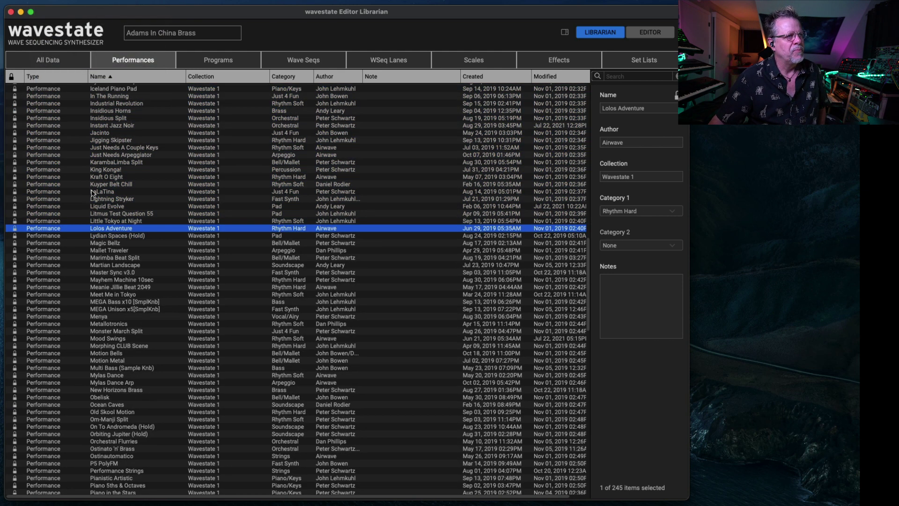
{"action": "left_click", "coordinate": [59, 66]}
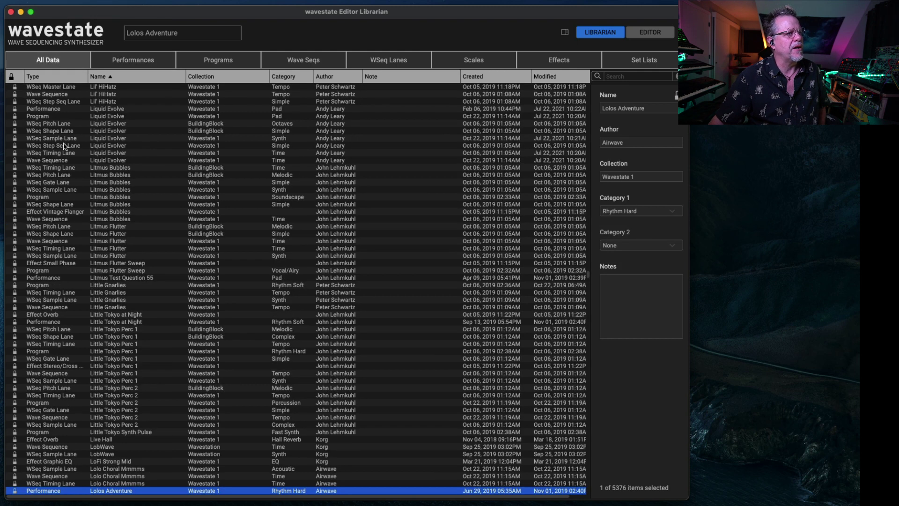
{"action": "left_click", "coordinate": [48, 118]}
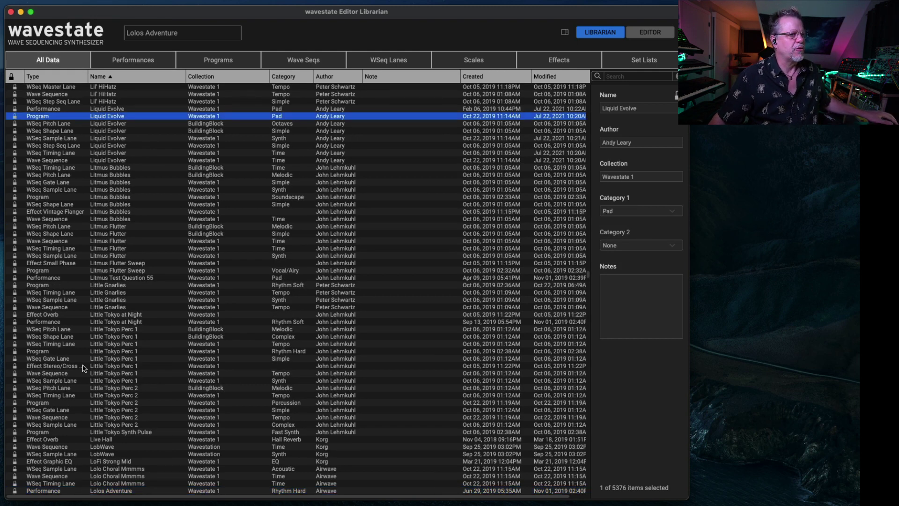
{"action": "left_click", "coordinate": [70, 380], "text": "shift"}
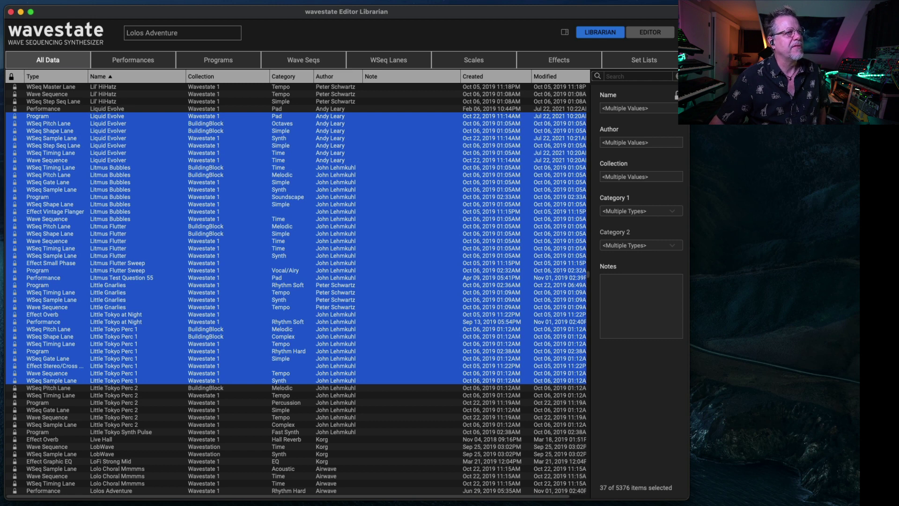
{"action": "left_click", "coordinate": [47, 0]}
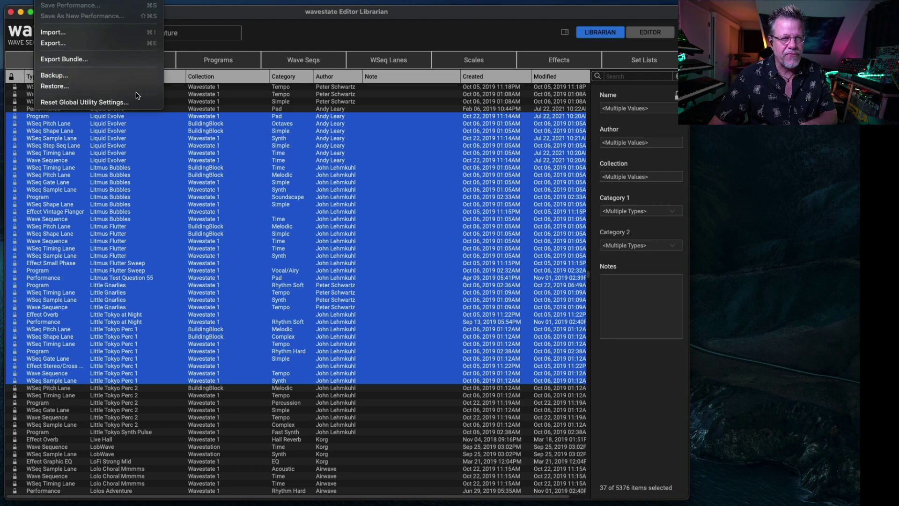
{"action": "left_click", "coordinate": [289, 12]}
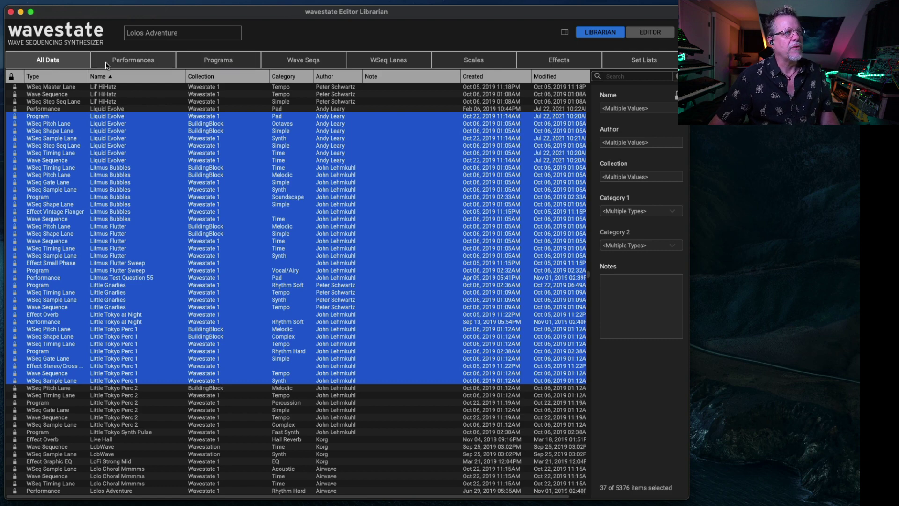
Cycle through the Performances, Programs, Wave Seqs and WSeq Lanes tabs, back to Performances
{"action": "left_click", "coordinate": [136, 62]}
{"action": "left_click", "coordinate": [217, 61]}
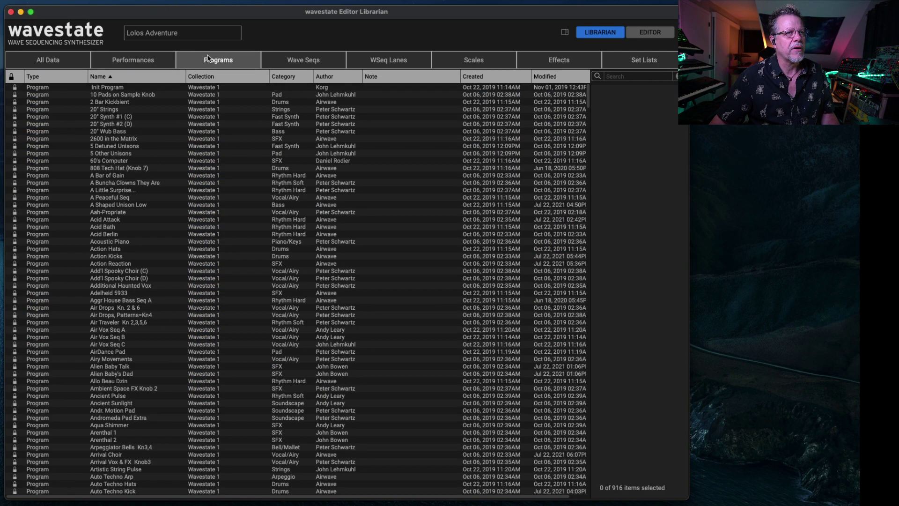
{"action": "left_click", "coordinate": [319, 61]}
{"action": "left_click", "coordinate": [355, 61]}
{"action": "left_click", "coordinate": [133, 60]}
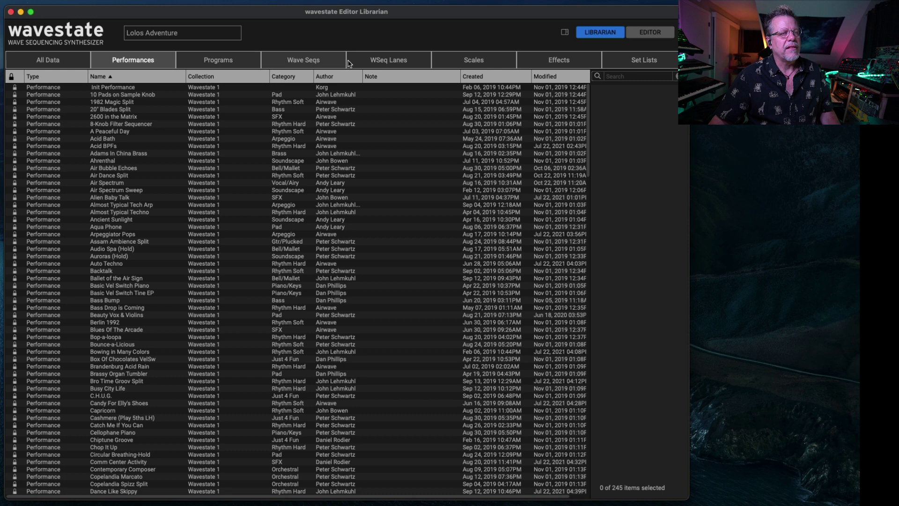
Peek at the sound editor, then return to the librarian's 245-performance list
{"action": "left_click", "coordinate": [650, 32]}
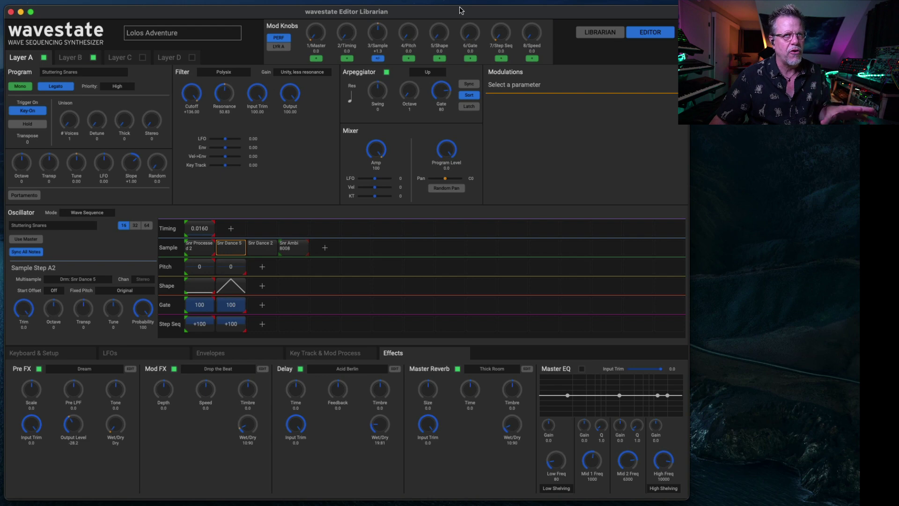
{"action": "left_click", "coordinate": [604, 32]}
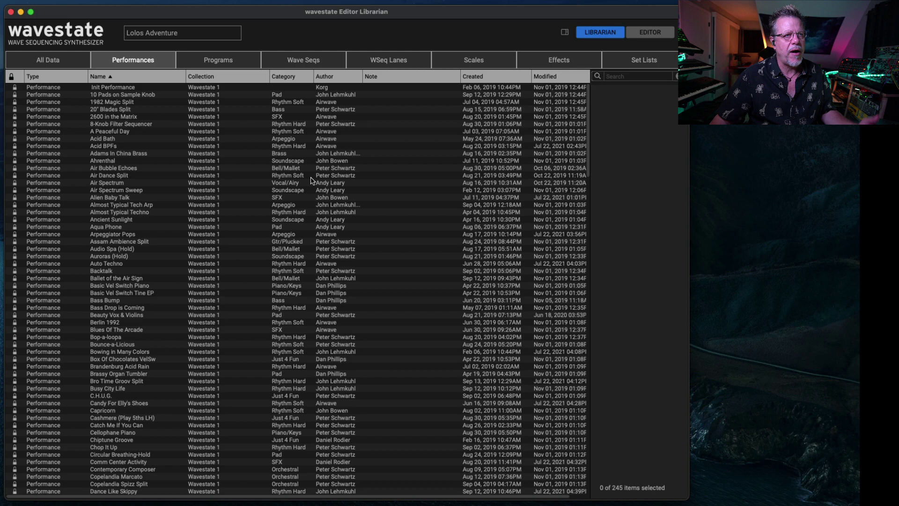
{"action": "scroll", "coordinate": [211, 197], "scroll_direction": "down", "scroll_amount": 6}
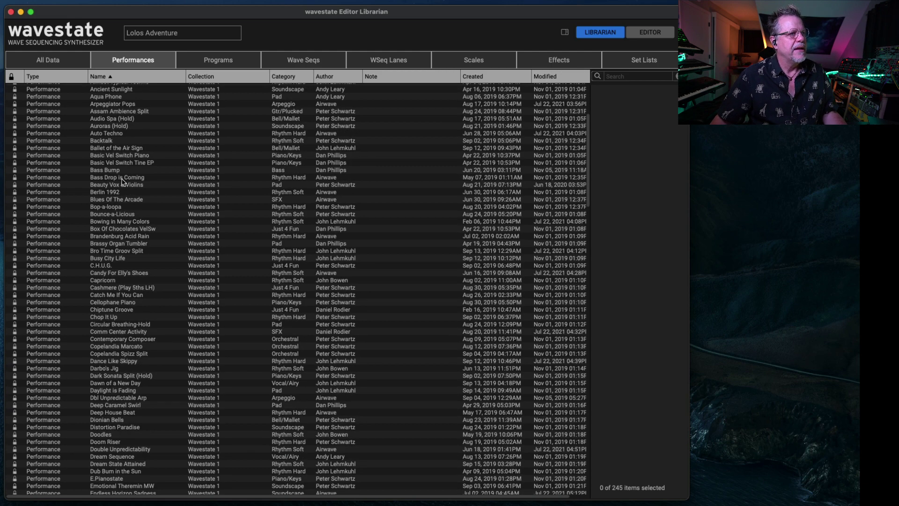
Review the librarian's preference settings and close them
{"action": "left_click", "coordinate": [60, 6]}
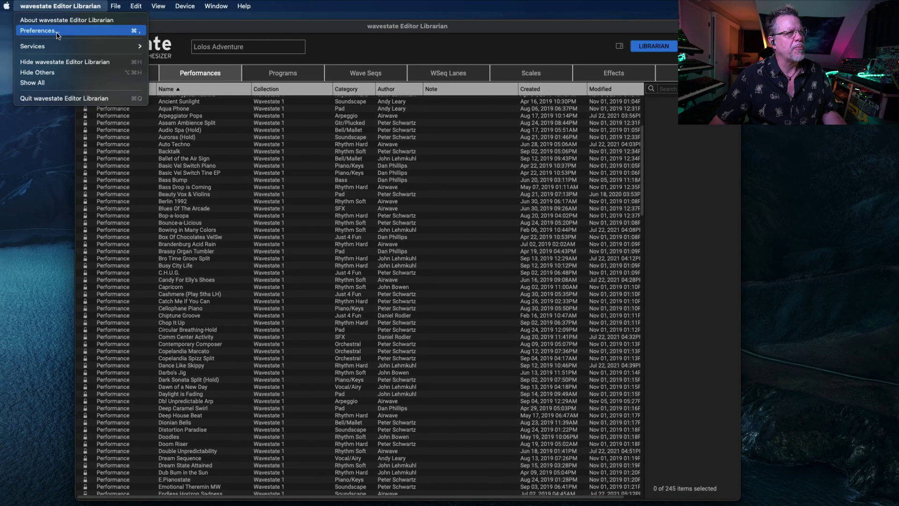
{"action": "left_click", "coordinate": [63, 31]}
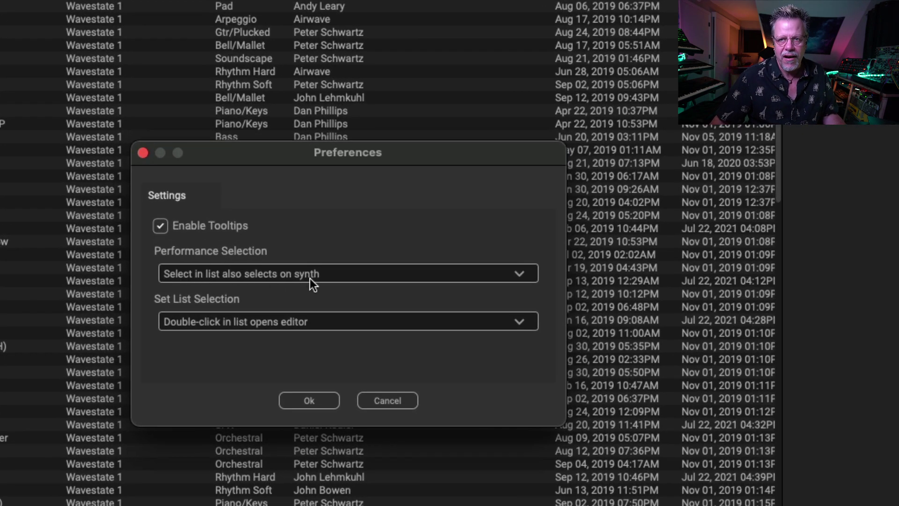
{"action": "left_click", "coordinate": [302, 402]}
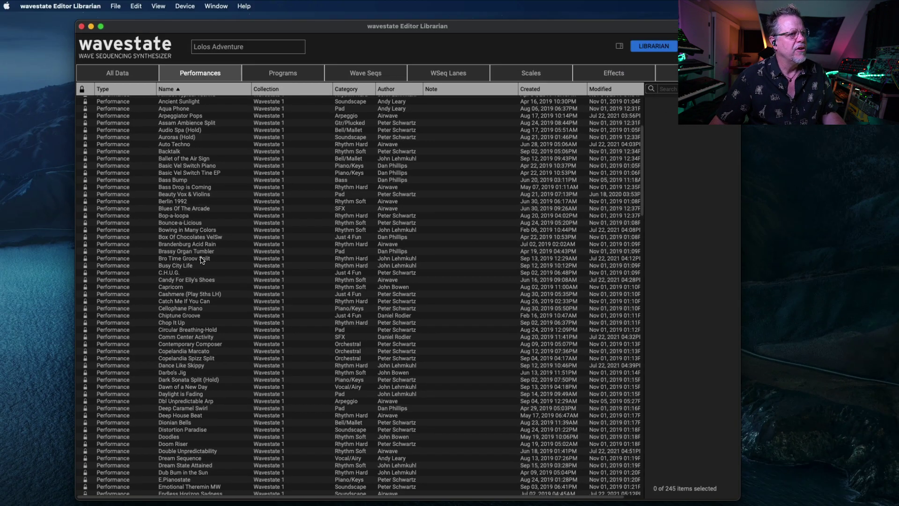
Audition Brassy Organ Tumbler, Five On It Bells, Mood Swings and Ocean Caves performances
{"action": "left_click", "coordinate": [204, 252]}
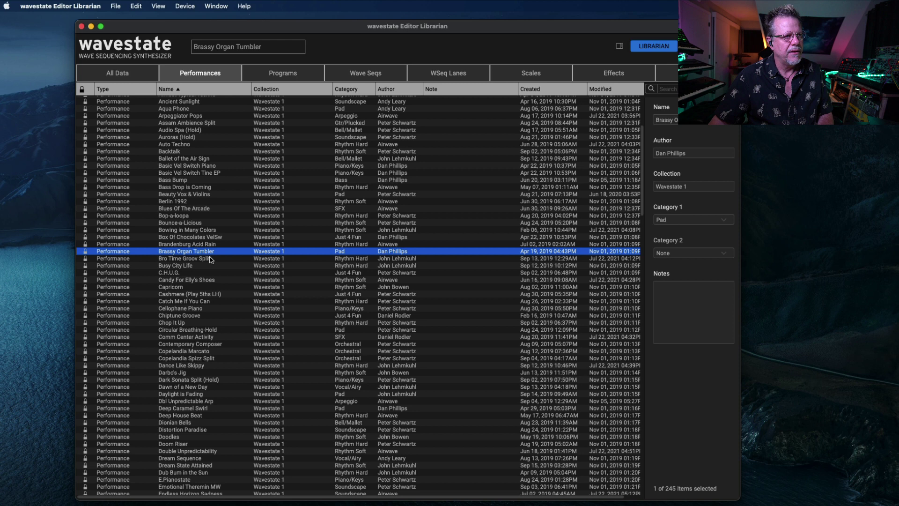
{"action": "scroll", "coordinate": [194, 277], "scroll_direction": "down", "scroll_amount": 10}
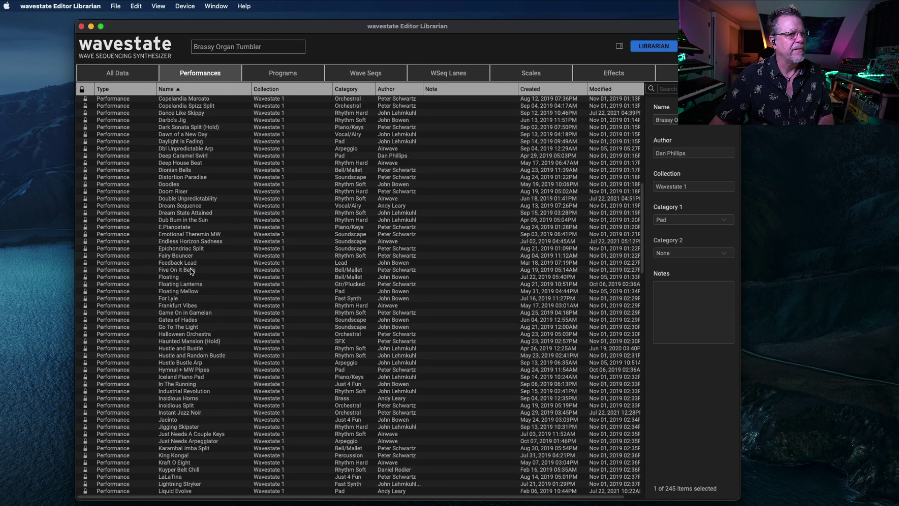
{"action": "left_click", "coordinate": [208, 270]}
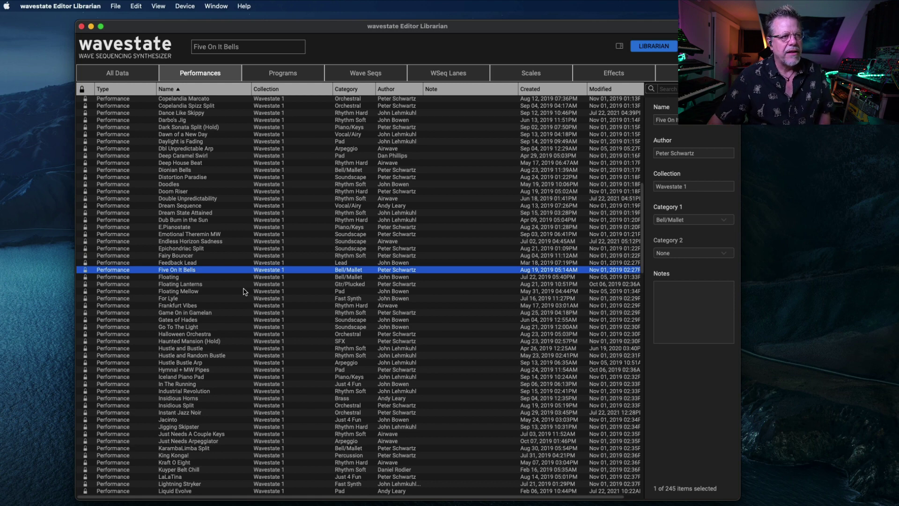
{"action": "scroll", "coordinate": [192, 293], "scroll_direction": "down", "scroll_amount": 10}
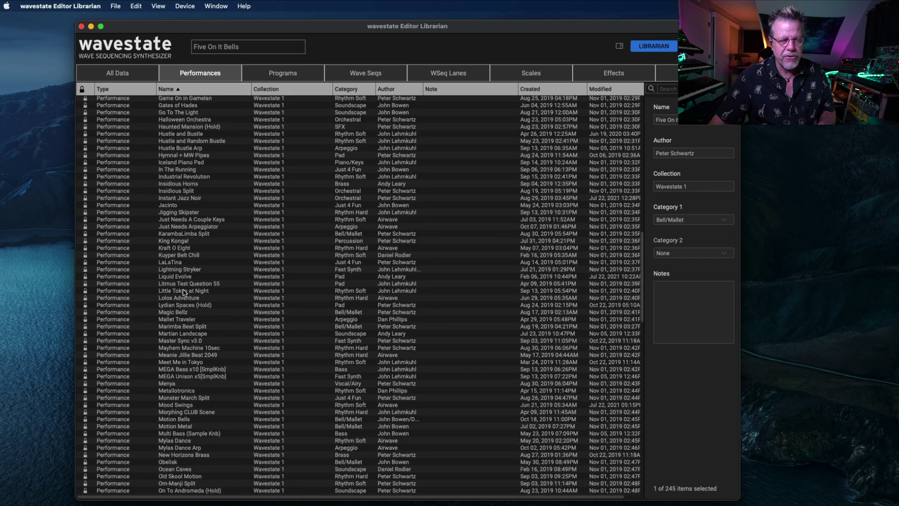
{"action": "scroll", "coordinate": [184, 291], "scroll_direction": "down", "scroll_amount": 8}
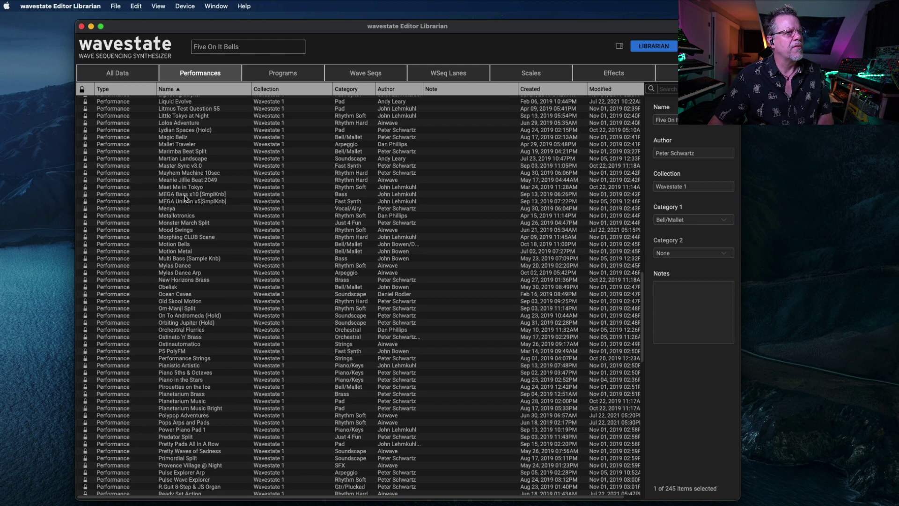
{"action": "left_click", "coordinate": [178, 230]}
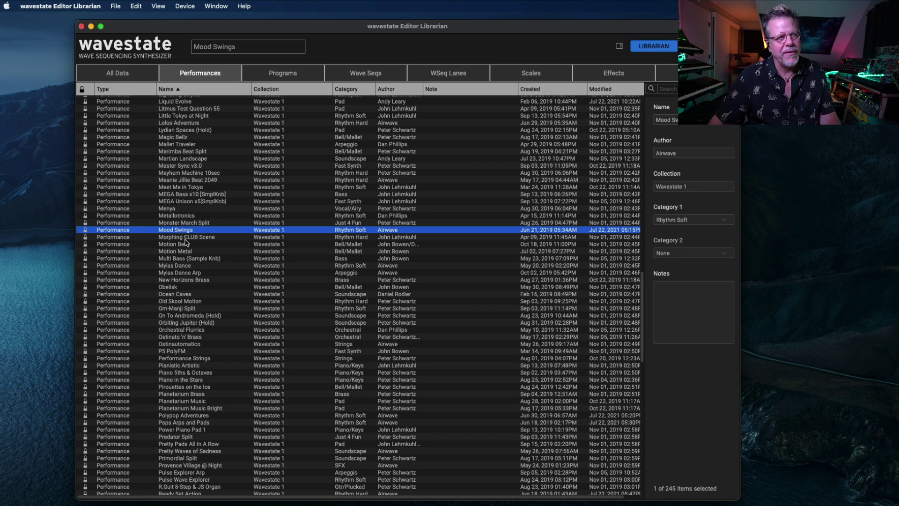
{"action": "left_click", "coordinate": [180, 295]}
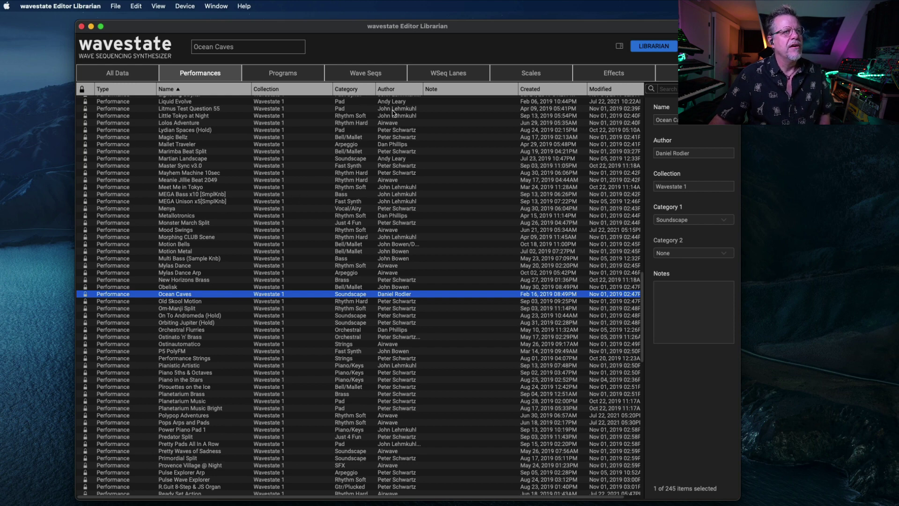
{"action": "scroll", "coordinate": [392, 112], "scroll_direction": "down", "scroll_amount": 10}
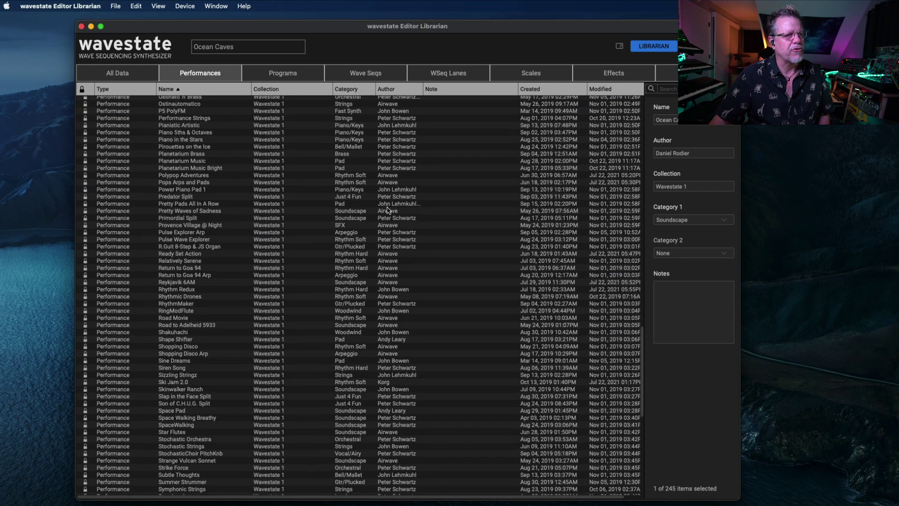
{"action": "scroll", "coordinate": [387, 209], "scroll_direction": "down", "scroll_amount": 3}
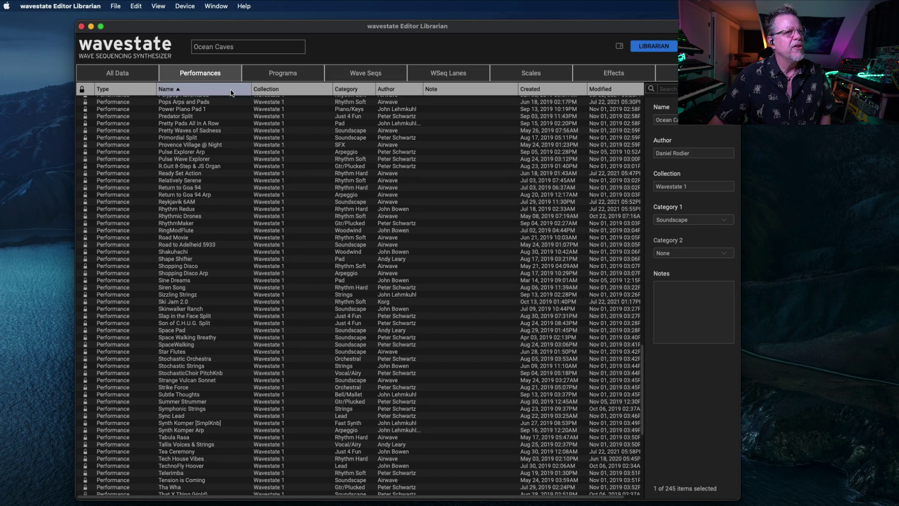
Sort the performance list by category, then by author
{"action": "left_click", "coordinate": [273, 87]}
{"action": "left_click", "coordinate": [385, 89]}
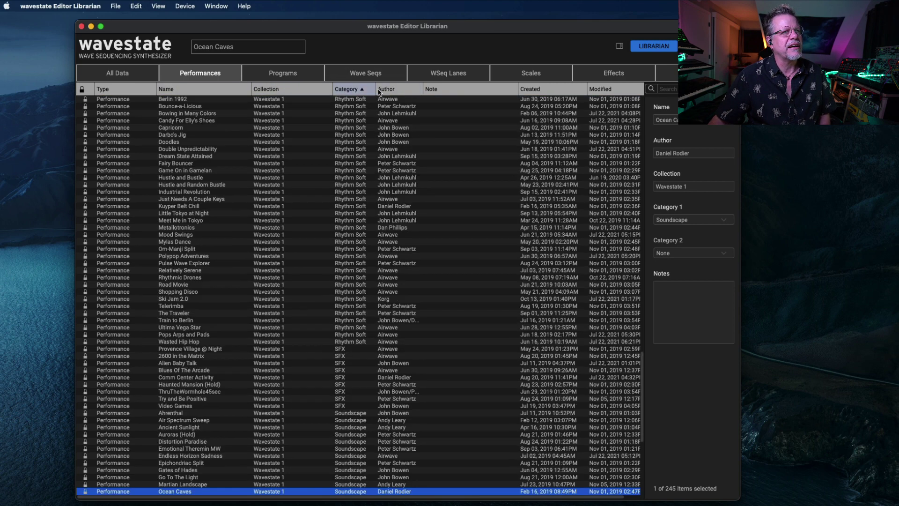
{"action": "scroll", "coordinate": [411, 229], "scroll_direction": "down", "scroll_amount": 5}
{"action": "scroll", "coordinate": [411, 228], "scroll_direction": "down", "scroll_amount": 15}
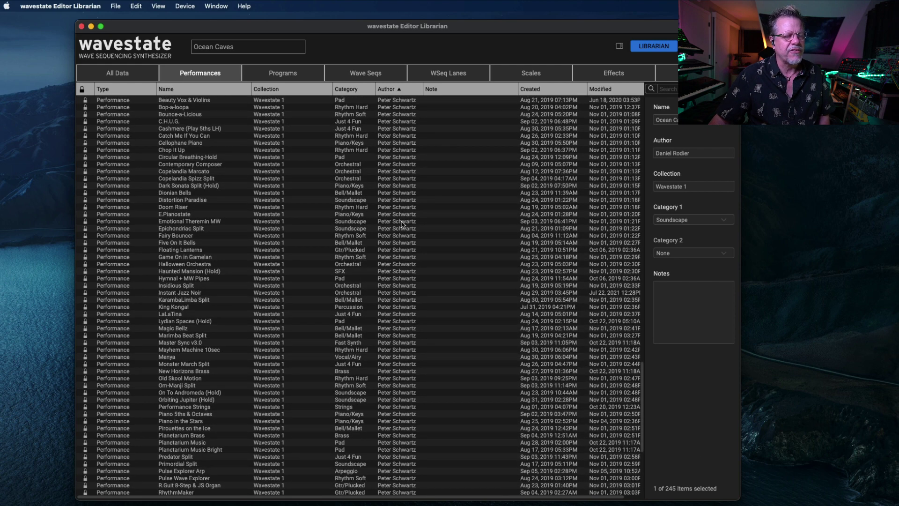
{"action": "scroll", "coordinate": [401, 224], "scroll_direction": "down", "scroll_amount": 8}
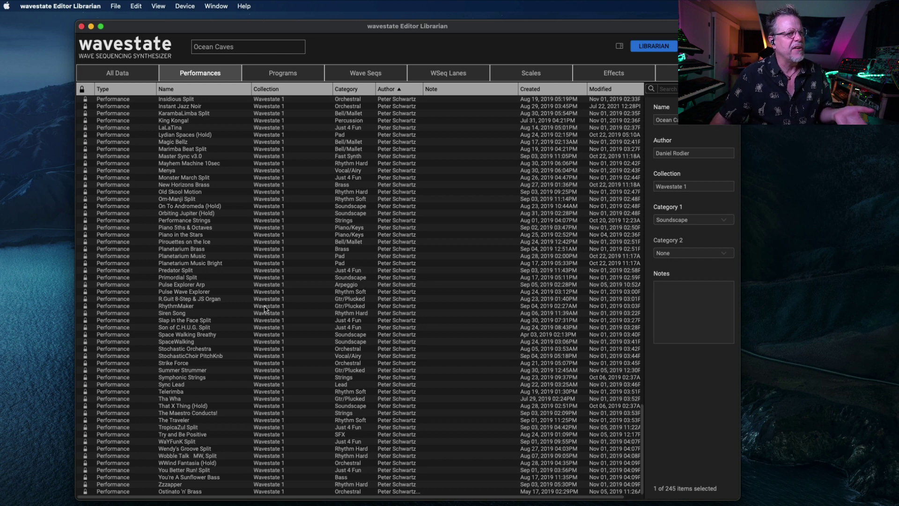
Select Slap in the Face Split, then Double Unpredictability, settling on Deep House Beat
{"action": "left_click", "coordinate": [211, 321]}
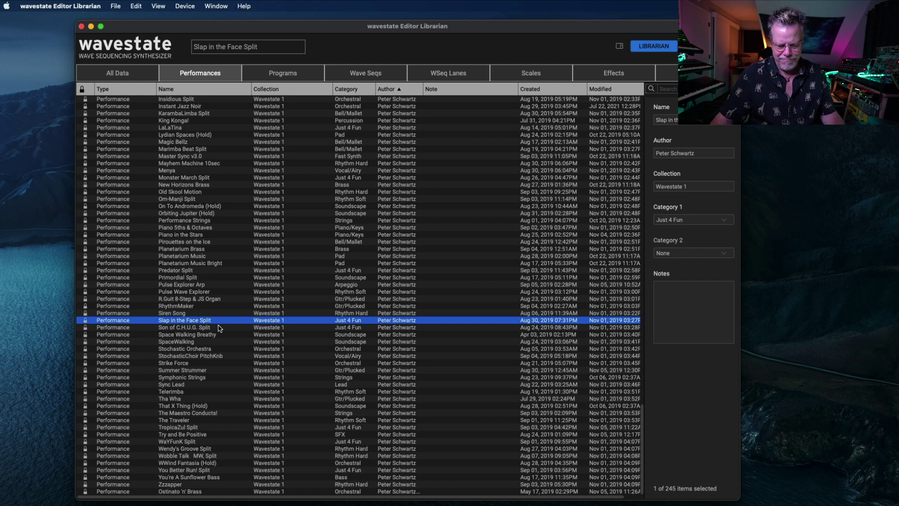
{"action": "scroll", "coordinate": [236, 314], "scroll_direction": "up", "scroll_amount": 3}
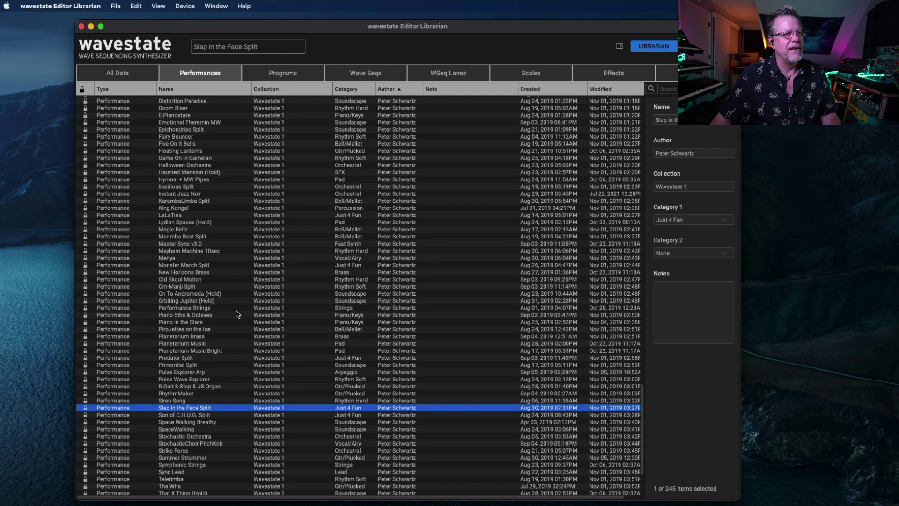
{"action": "scroll", "coordinate": [236, 314], "scroll_direction": "down", "scroll_amount": 3}
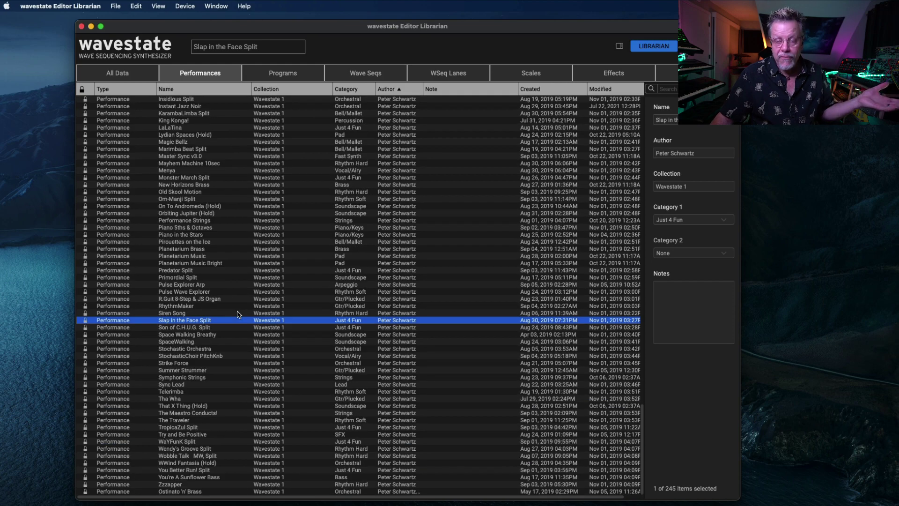
{"action": "scroll", "coordinate": [236, 314], "scroll_direction": "up", "scroll_amount": 20}
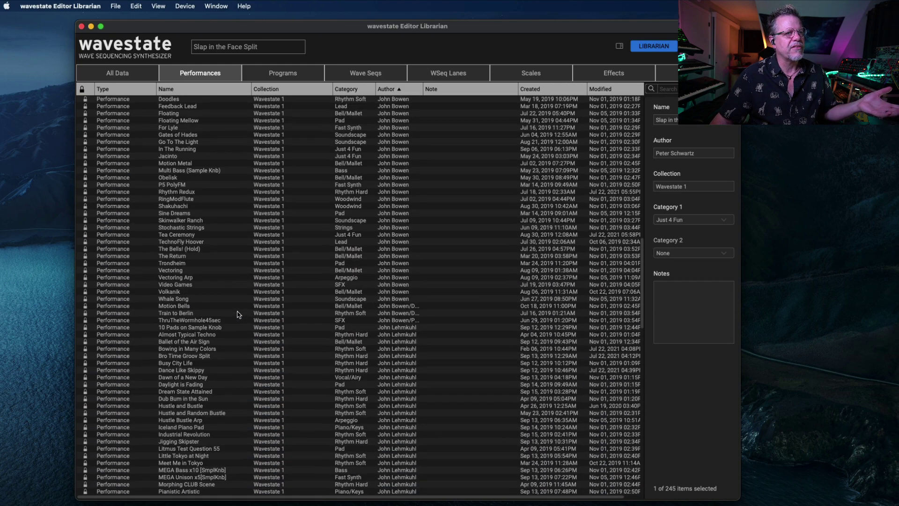
{"action": "scroll", "coordinate": [237, 314], "scroll_direction": "up", "scroll_amount": 15}
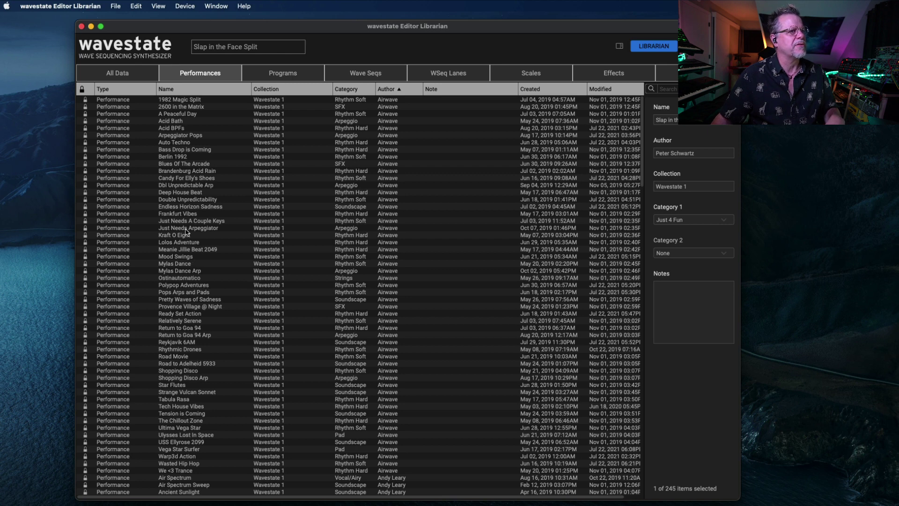
{"action": "left_click", "coordinate": [186, 198]}
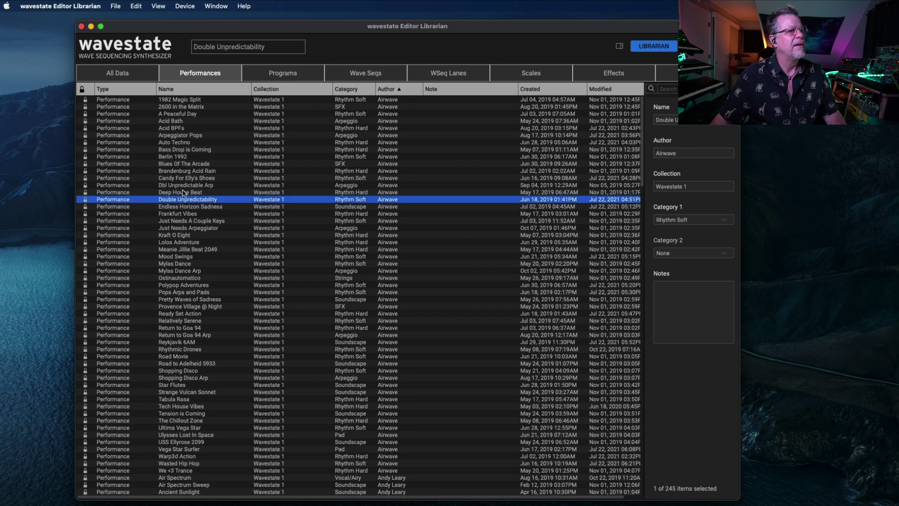
{"action": "left_click", "coordinate": [186, 193]}
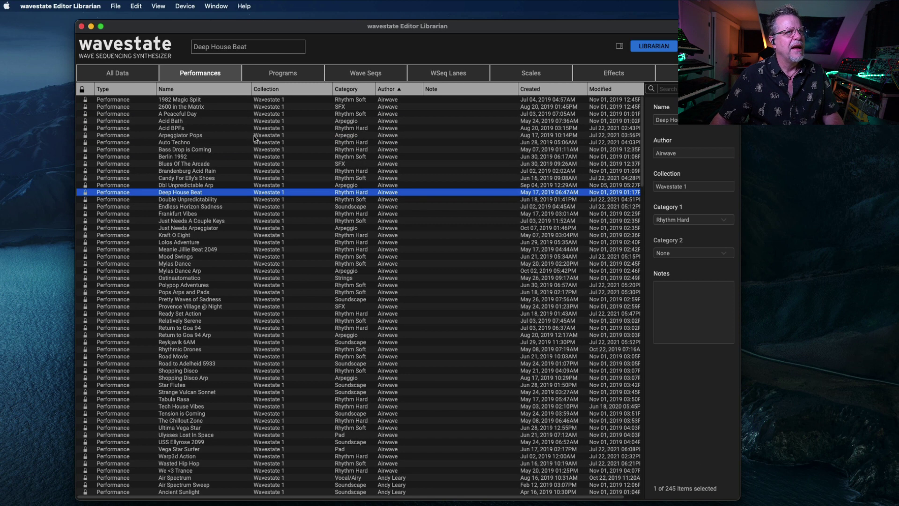
Open Deep House Beat and inspect Layers B, C and D, ending on Layer D's 12-step sequence
{"action": "double_click", "coordinate": [180, 192]}
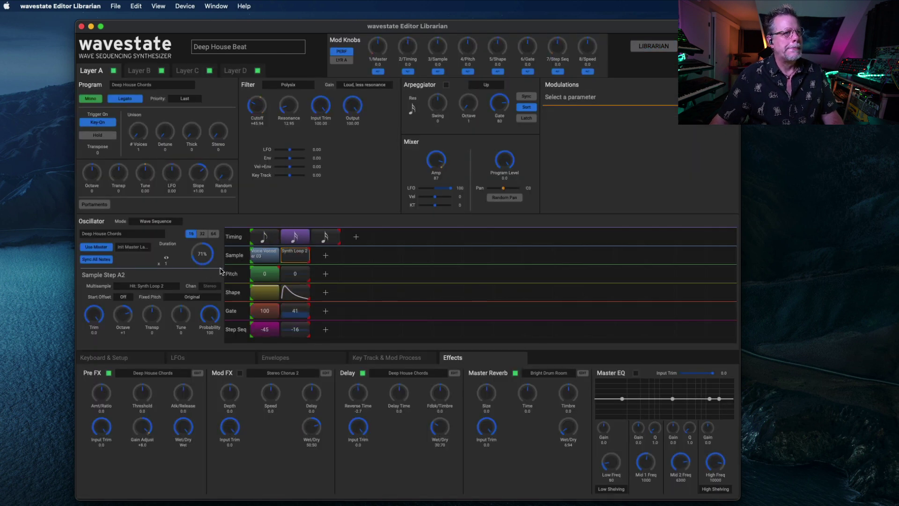
{"action": "left_click", "coordinate": [139, 70]}
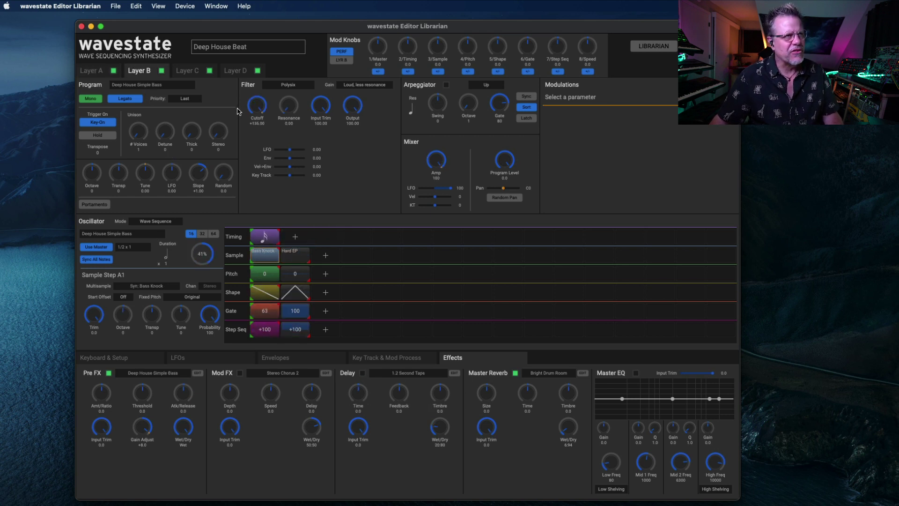
{"action": "left_click", "coordinate": [198, 72]}
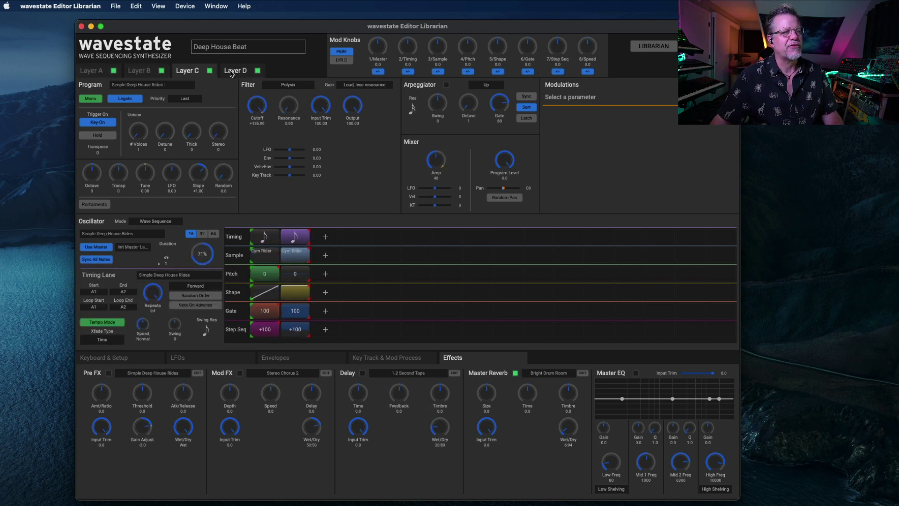
{"action": "left_click", "coordinate": [248, 73]}
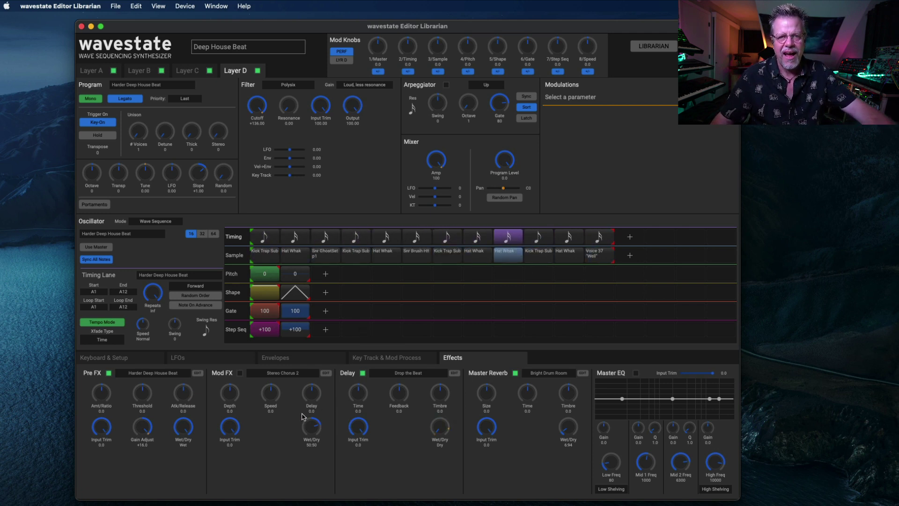
{"action": "mouse_move", "coordinate": [305, 412]}
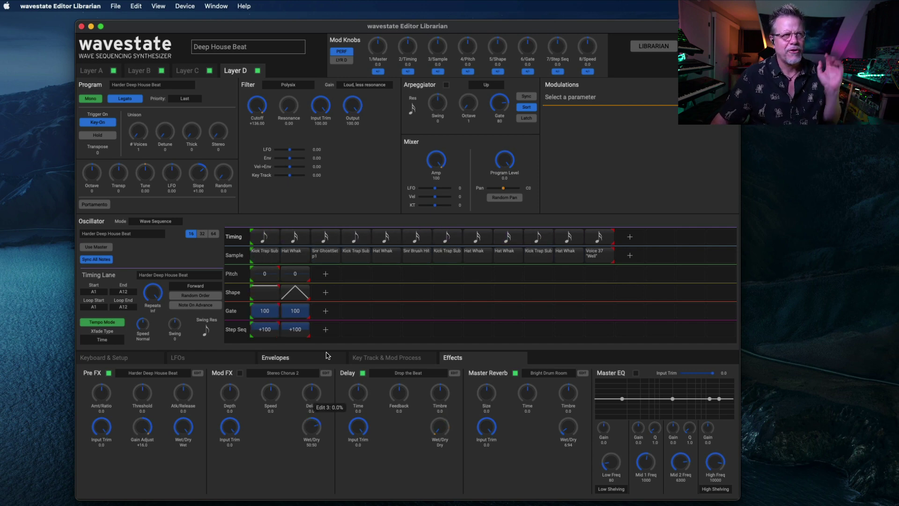
Back in Performances, select Basic Vel Switch Piano then Brassy Organ Tumbler, and hide the Librarian with Cmd+H
{"action": "left_click", "coordinate": [654, 46]}
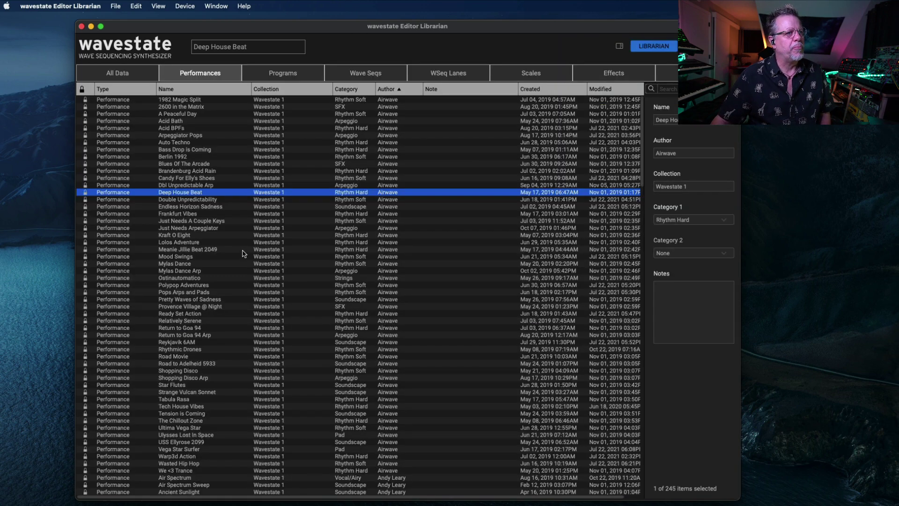
{"action": "scroll", "coordinate": [241, 251], "scroll_direction": "down", "scroll_amount": 20}
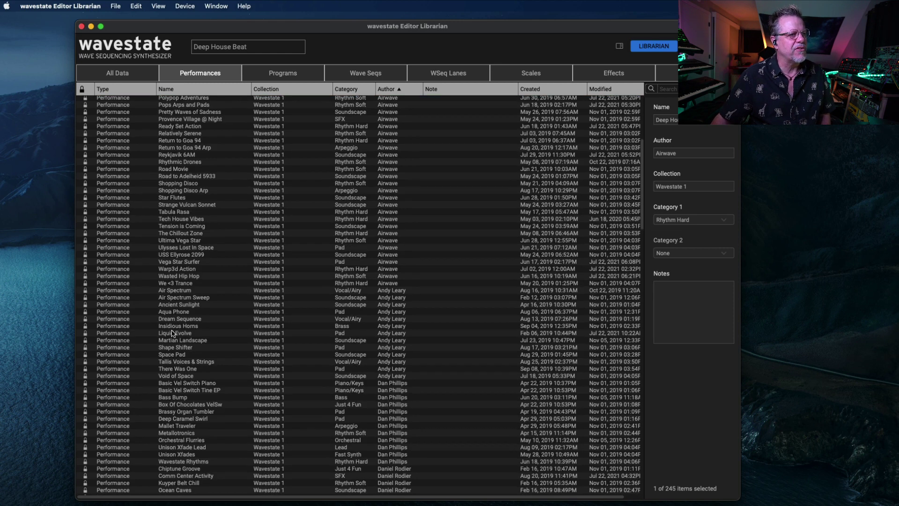
{"action": "scroll", "coordinate": [173, 333], "scroll_direction": "down", "scroll_amount": 4}
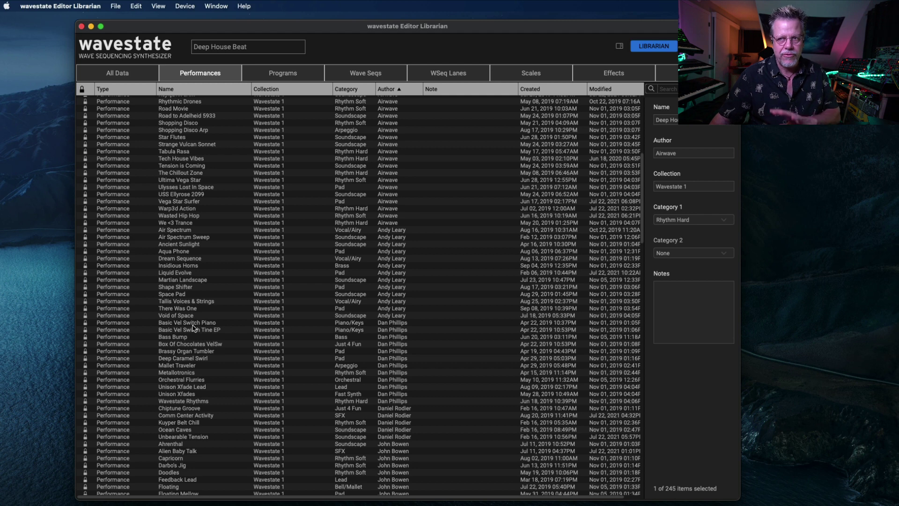
{"action": "left_click", "coordinate": [188, 324]}
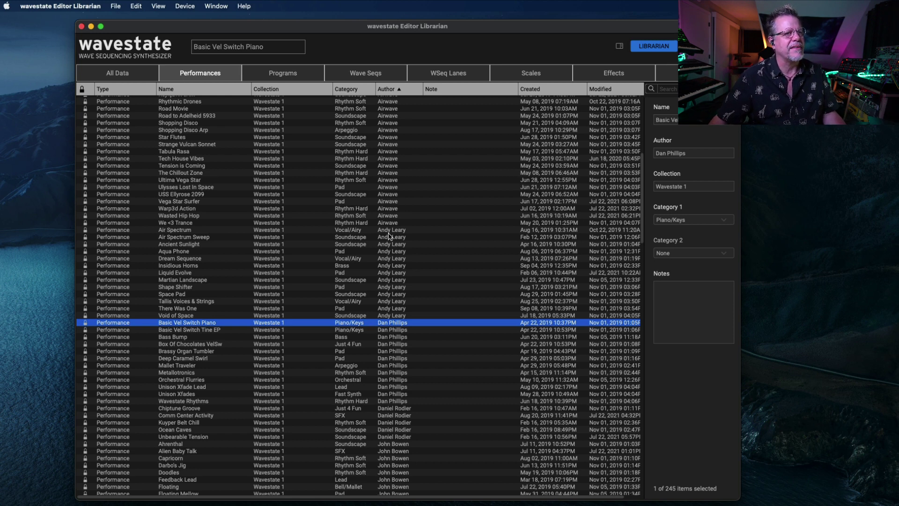
{"action": "scroll", "coordinate": [334, 351], "scroll_direction": "down", "scroll_amount": 3}
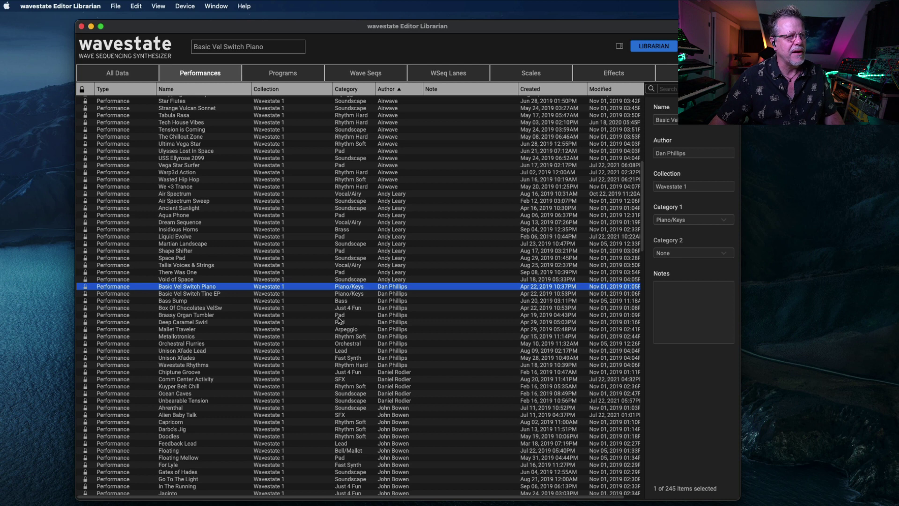
{"action": "left_click", "coordinate": [339, 315]}
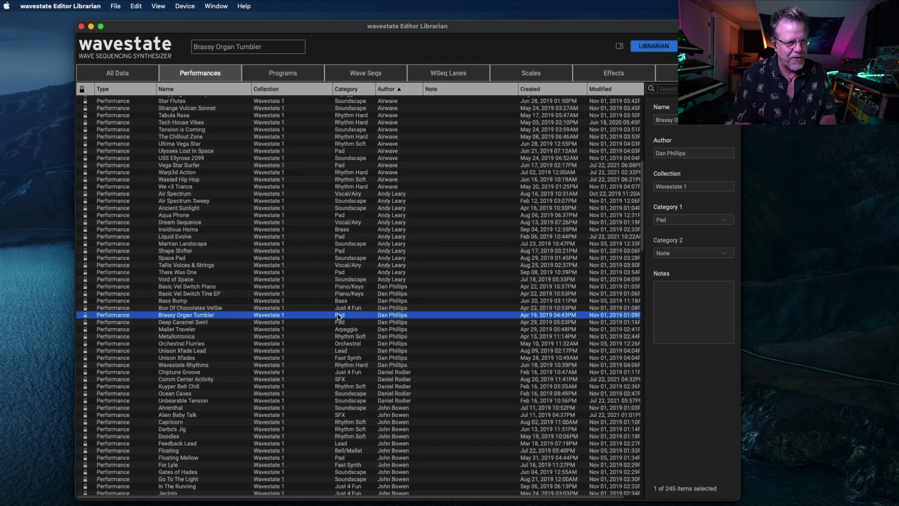
{"action": "scroll", "coordinate": [358, 366], "scroll_direction": "down", "scroll_amount": 5}
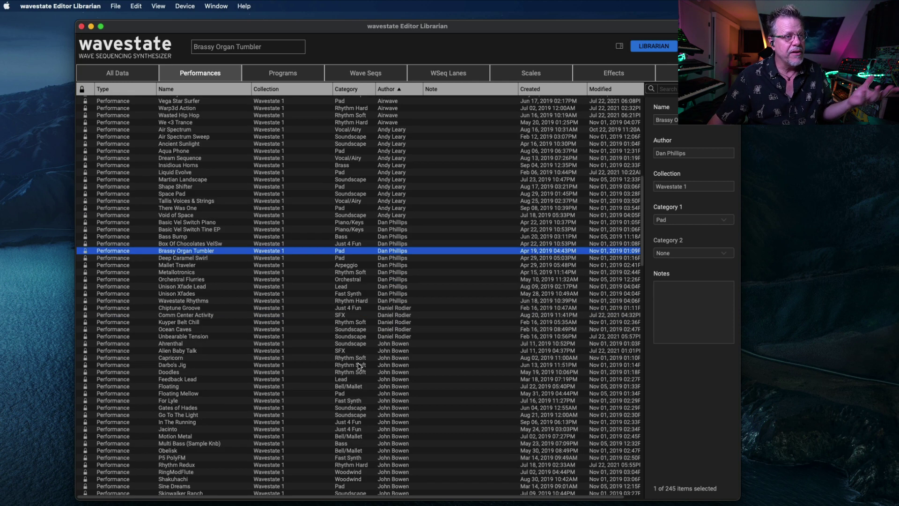
{"action": "scroll", "coordinate": [354, 359], "scroll_direction": "down", "scroll_amount": 3}
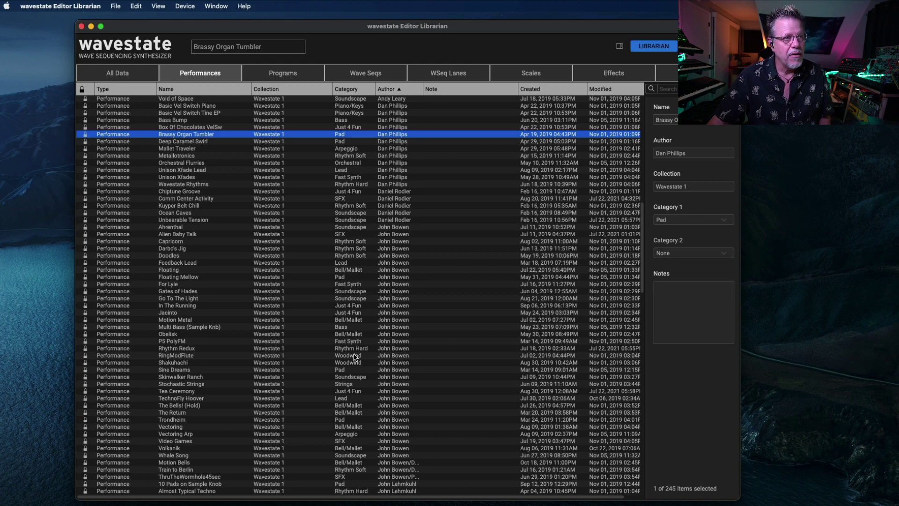
{"action": "scroll", "coordinate": [302, 329], "scroll_direction": "down", "scroll_amount": 3}
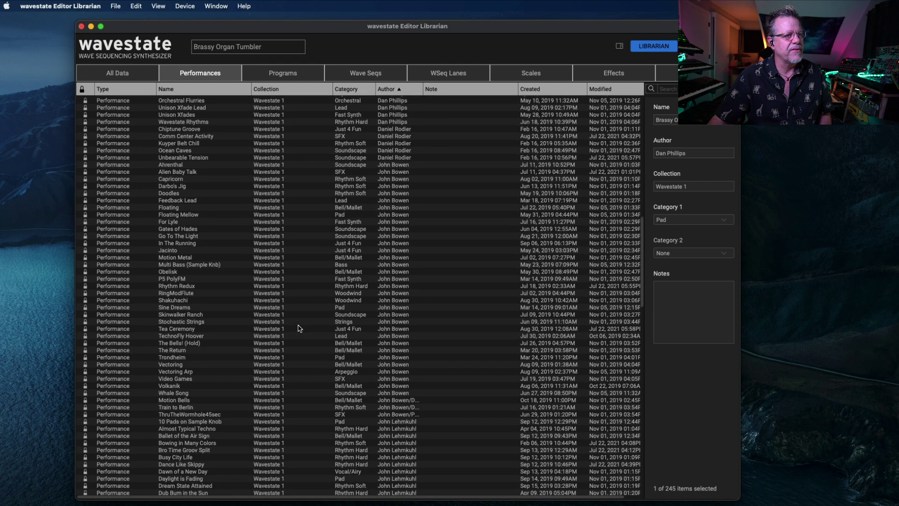
{"action": "scroll", "coordinate": [316, 302], "scroll_direction": "up", "scroll_amount": 5}
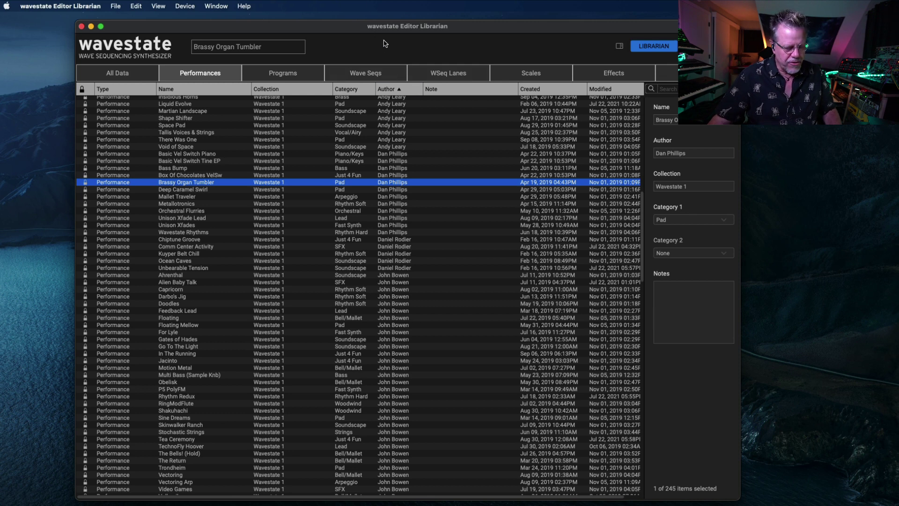
{"action": "key", "text": "super+h"}
Bring Sample Builder forward, toggle MULTISAMPLE/BANK views, and choose File > Open Bank
{"action": "left_click", "coordinate": [562, 241]}
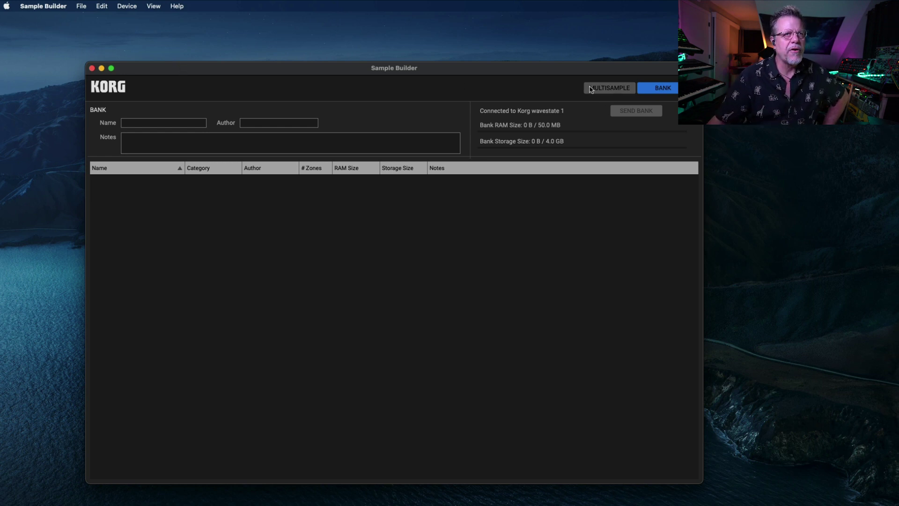
{"action": "left_click", "coordinate": [614, 92]}
{"action": "left_click", "coordinate": [674, 92]}
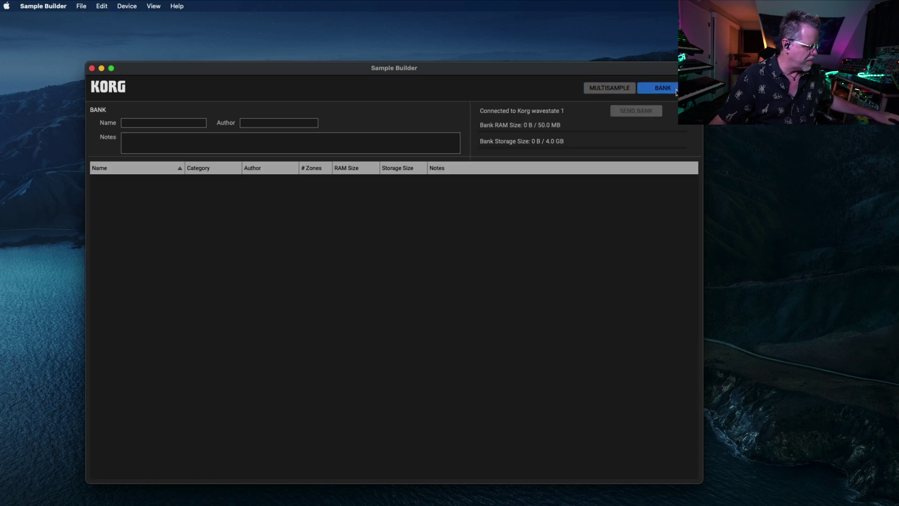
{"action": "key", "text": "super+1"}
{"action": "key", "text": "super+2"}
{"action": "key", "text": "super+1"}
{"action": "key", "text": "super+2"}
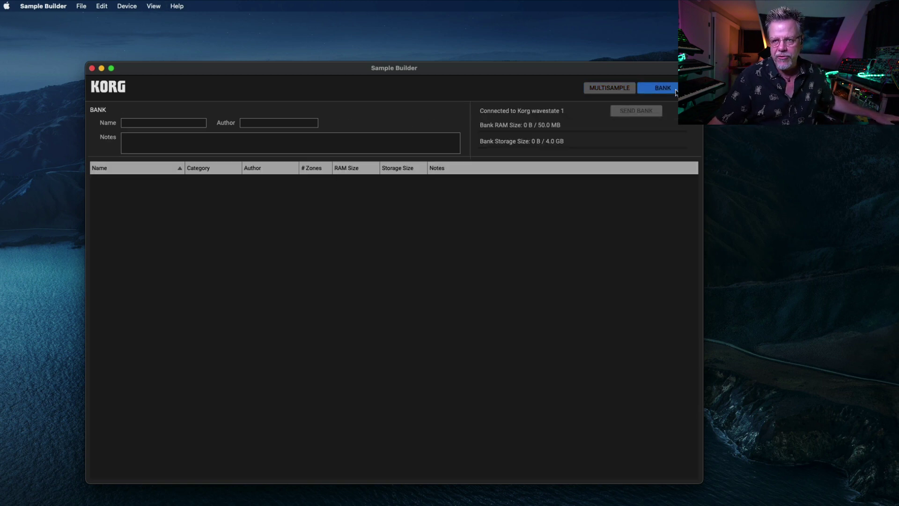
{"action": "key", "text": "super+1"}
{"action": "key", "text": "super+2"}
{"action": "left_click", "coordinate": [79, 6]}
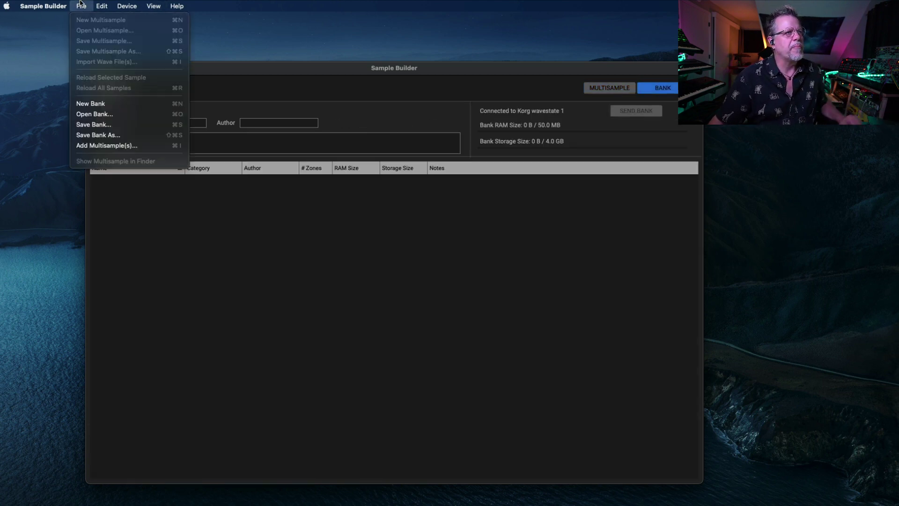
{"action": "left_click", "coordinate": [116, 113]}
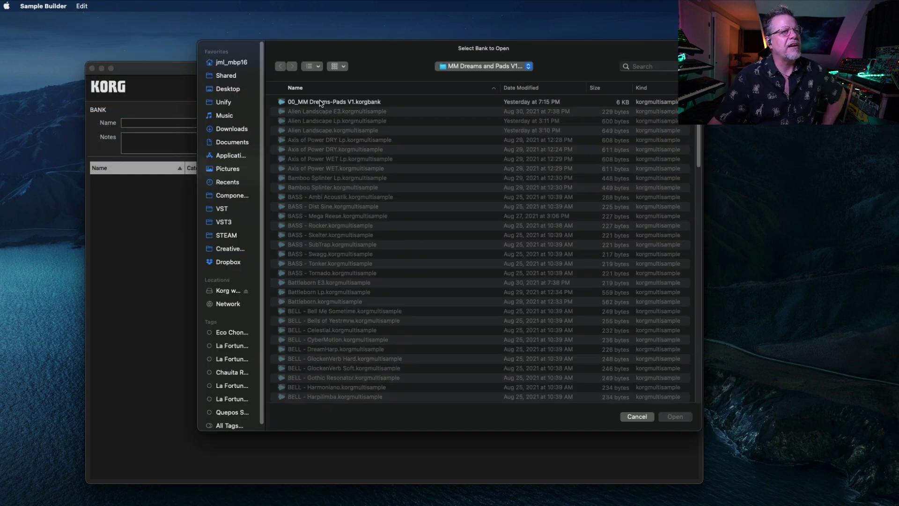
Open 00_MM Dreams-Pads V1.korgbank, scroll its bank list, and toggle MULTISAMPLE and BANK views
{"action": "double_click", "coordinate": [321, 102]}
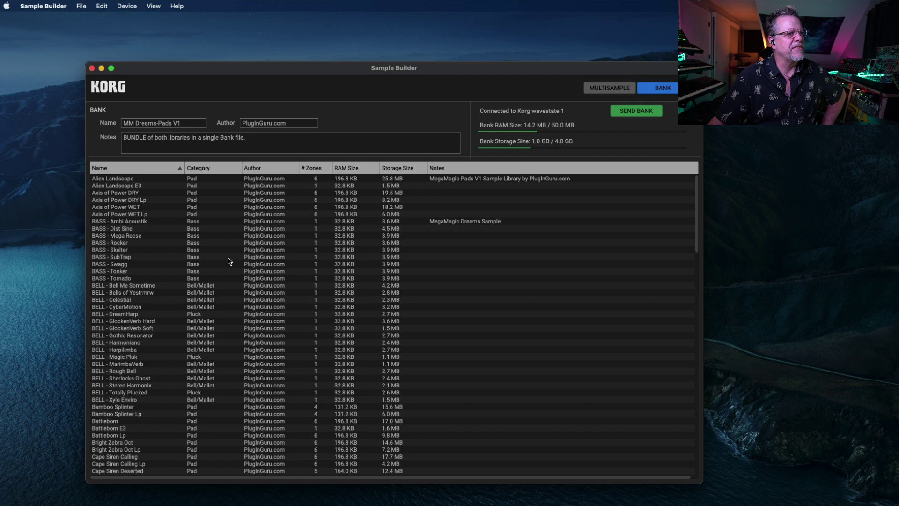
{"action": "scroll", "coordinate": [251, 255], "scroll_direction": "down", "scroll_amount": 9}
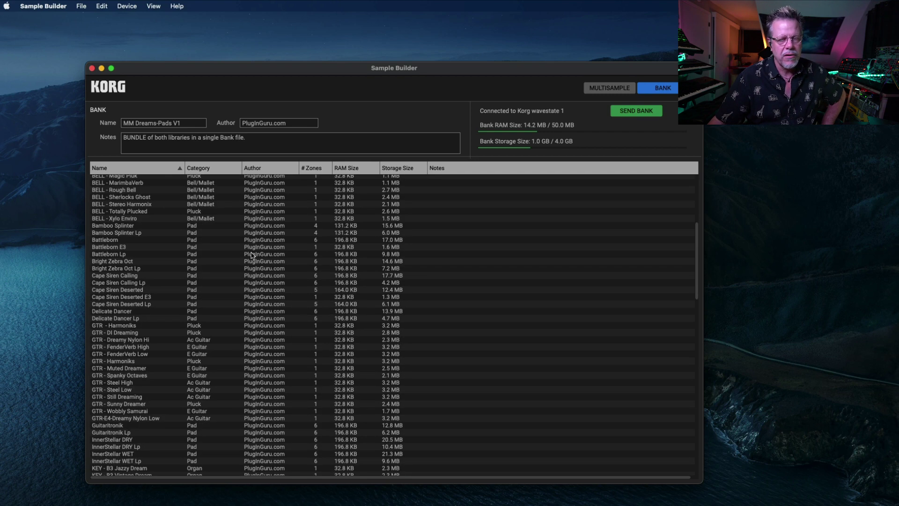
{"action": "scroll", "coordinate": [252, 255], "scroll_direction": "down", "scroll_amount": 20}
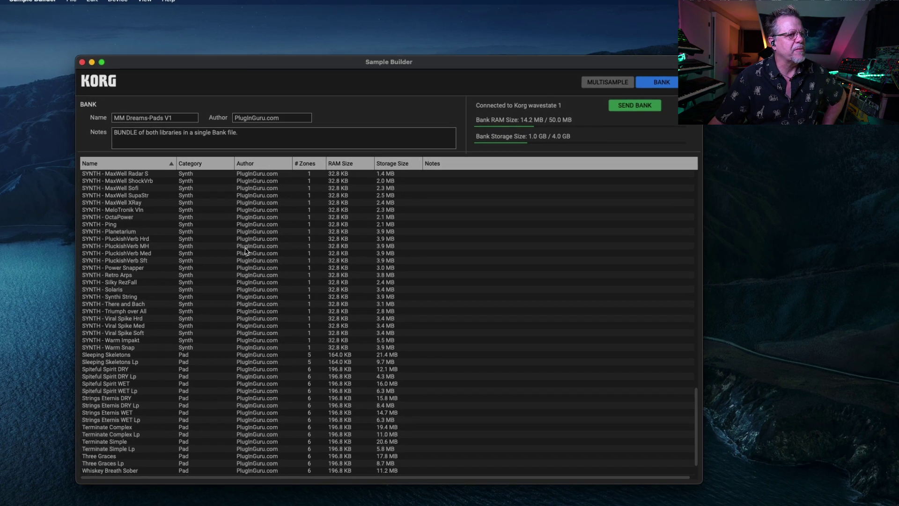
{"action": "scroll", "coordinate": [245, 252], "scroll_direction": "up", "scroll_amount": 20}
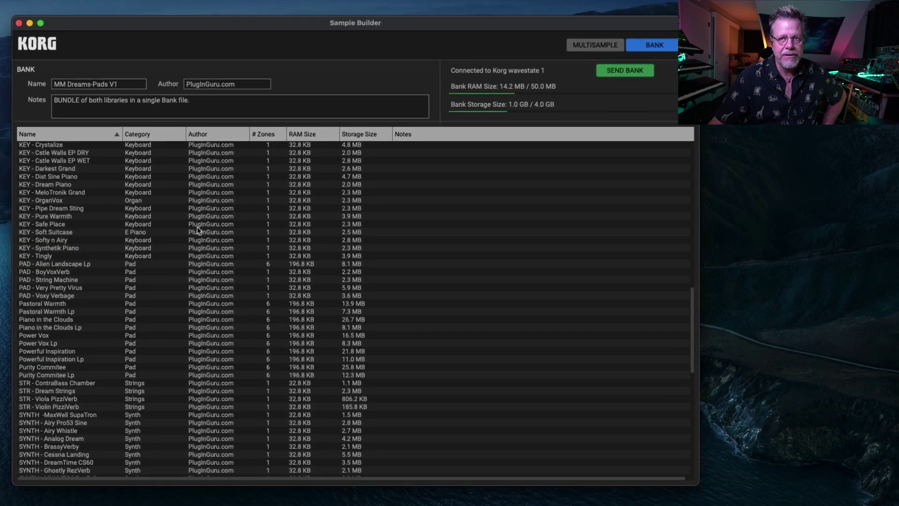
{"action": "scroll", "coordinate": [192, 225], "scroll_direction": "up", "scroll_amount": 10}
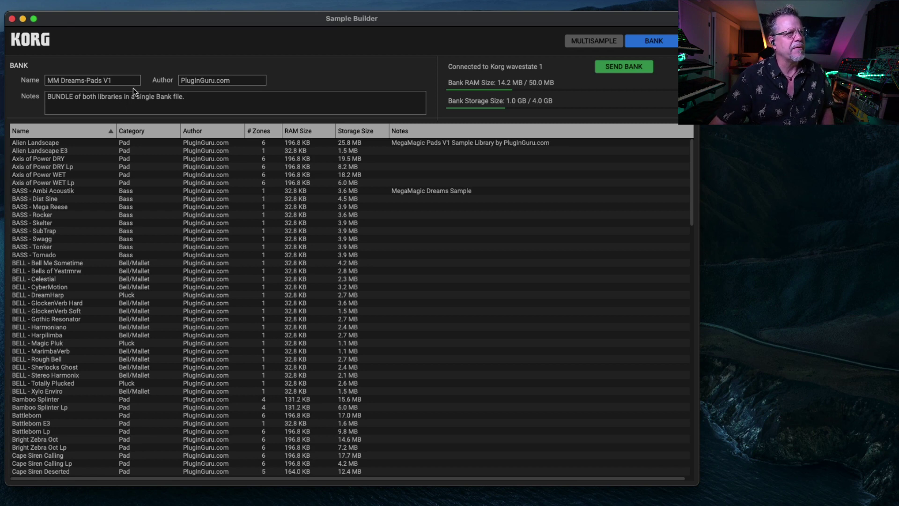
{"action": "left_click", "coordinate": [601, 42]}
{"action": "left_click", "coordinate": [651, 41]}
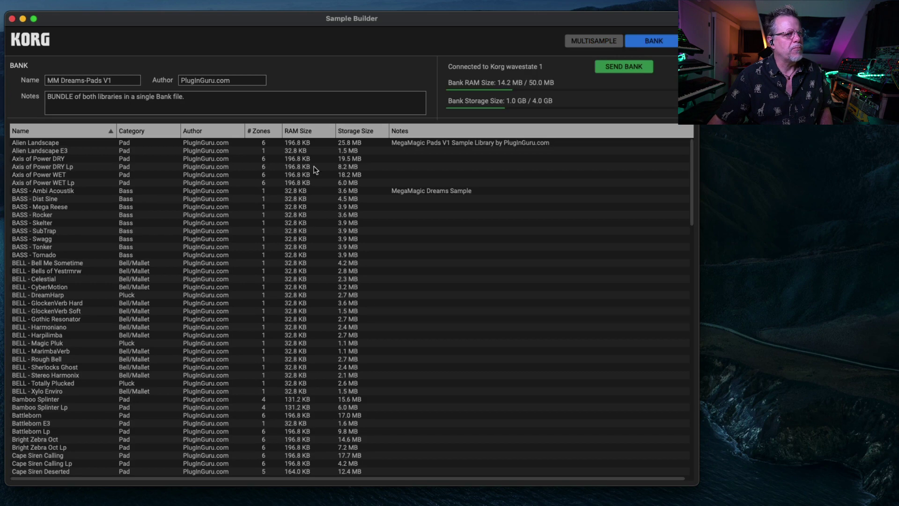
Open Battleborn and click through its key zones, ending on the purple B2–A#3 zone
{"action": "scroll", "coordinate": [61, 315], "scroll_direction": "down", "scroll_amount": 5}
{"action": "double_click", "coordinate": [62, 305]}
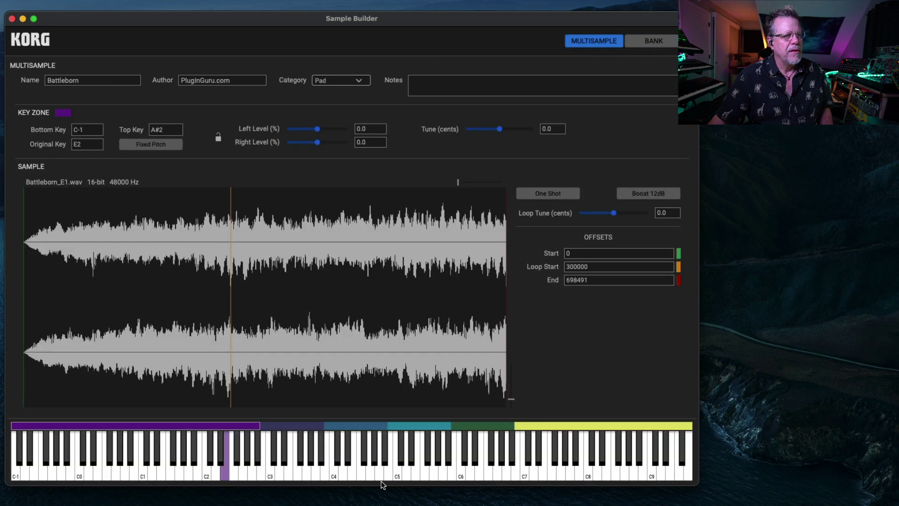
{"action": "left_click", "coordinate": [299, 425]}
{"action": "left_click", "coordinate": [375, 425]}
{"action": "left_click", "coordinate": [419, 425]}
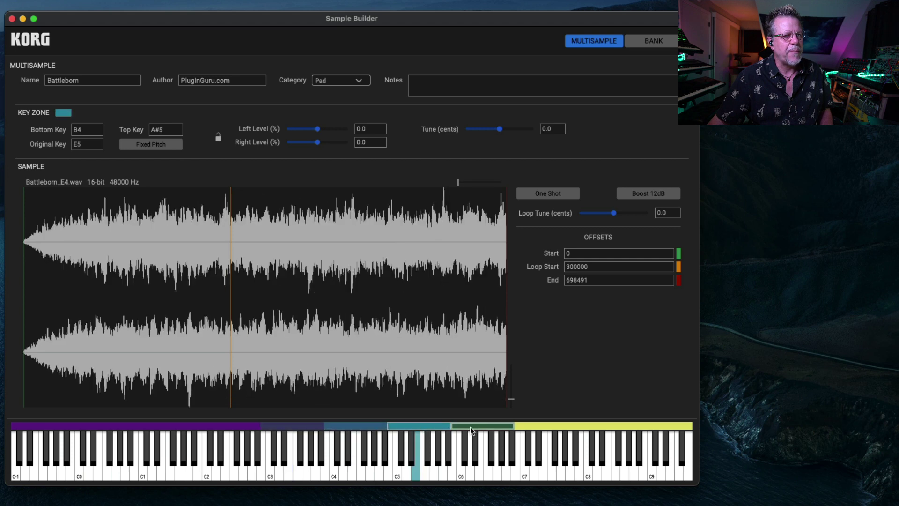
{"action": "left_click", "coordinate": [470, 425]}
{"action": "left_click", "coordinate": [562, 425]}
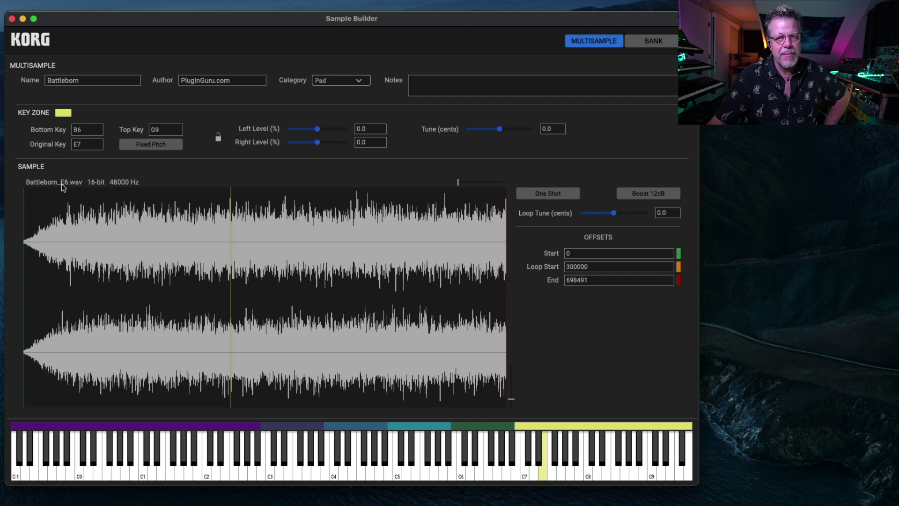
{"action": "left_click", "coordinate": [355, 426]}
{"action": "left_click", "coordinate": [296, 425]}
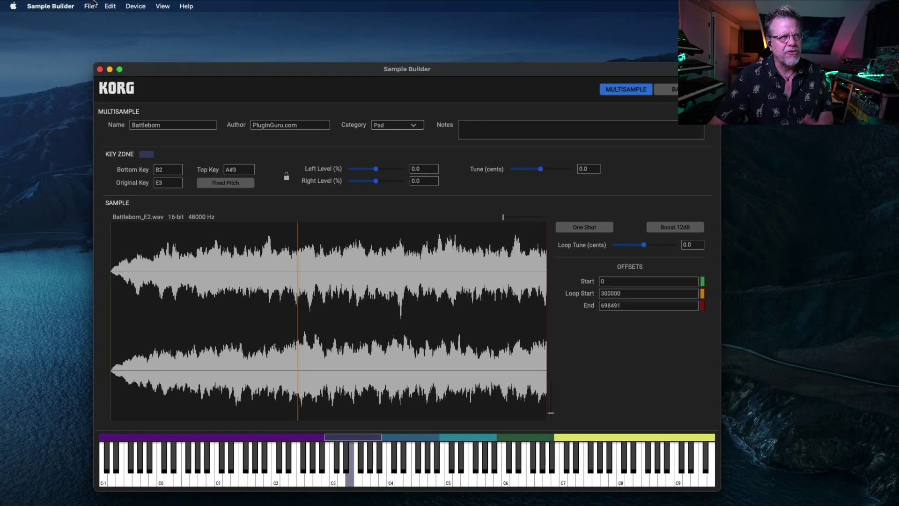
{"action": "left_click", "coordinate": [89, 6]}
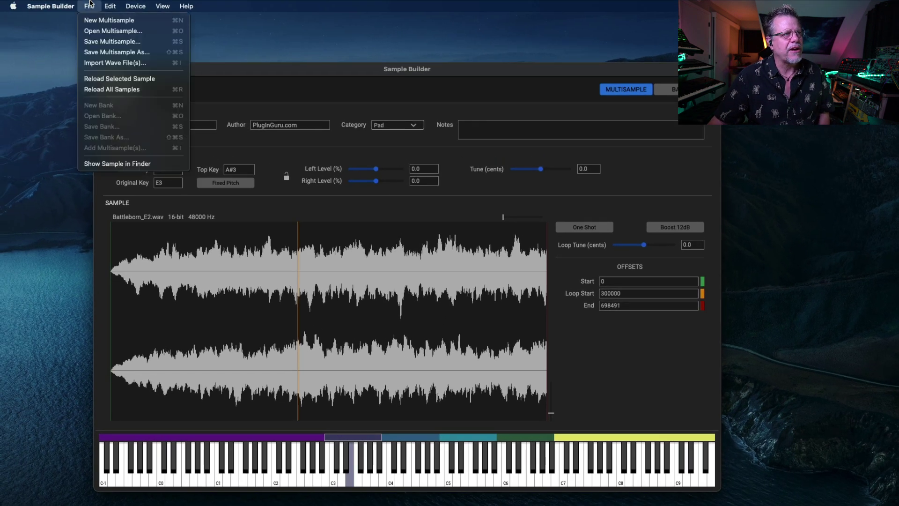
Cancel the wave import and start a new, empty multisample
{"action": "left_click", "coordinate": [117, 63]}
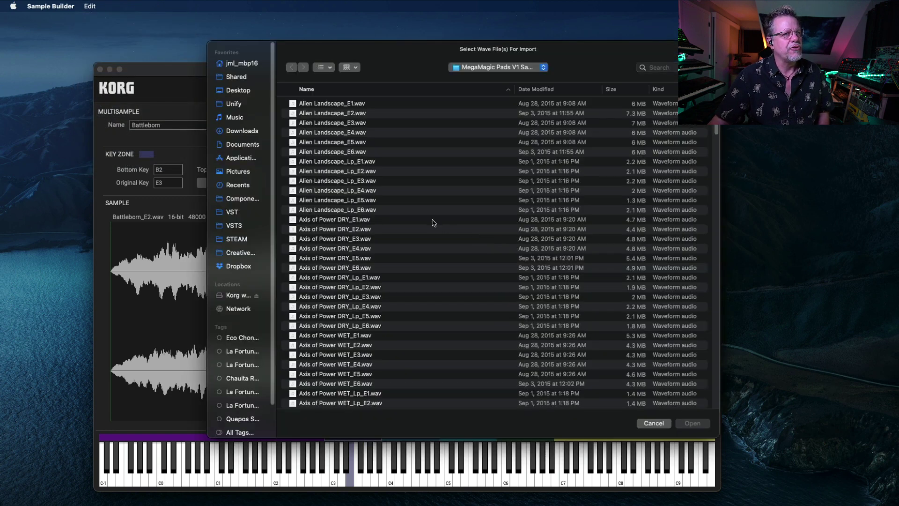
{"action": "left_click", "coordinate": [653, 423]}
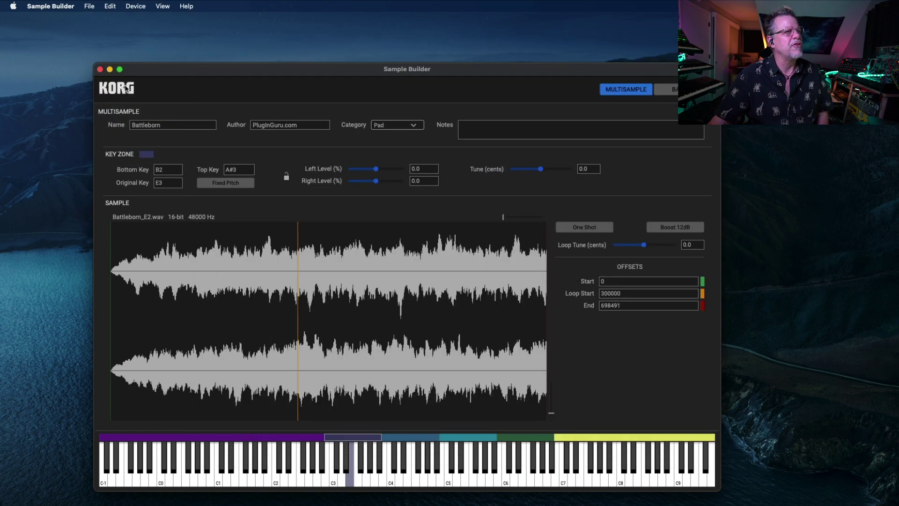
{"action": "left_click", "coordinate": [90, 5]}
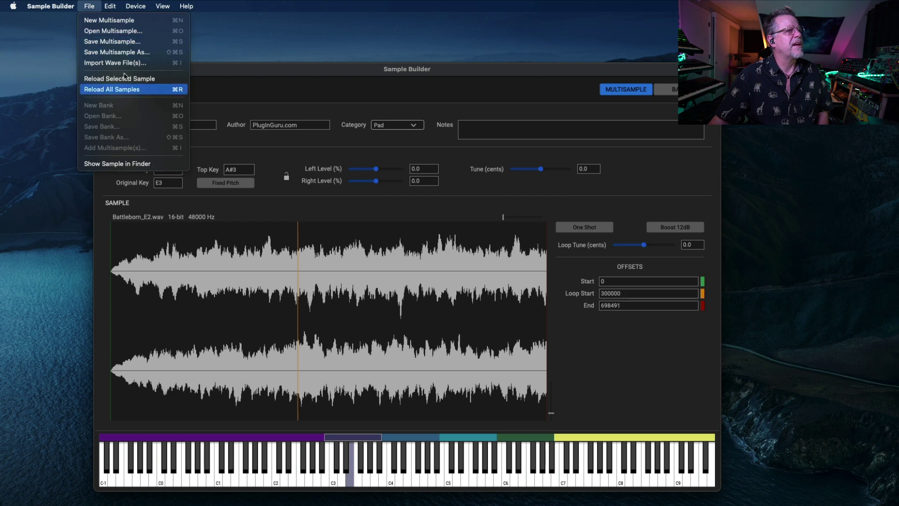
{"action": "left_click", "coordinate": [117, 21]}
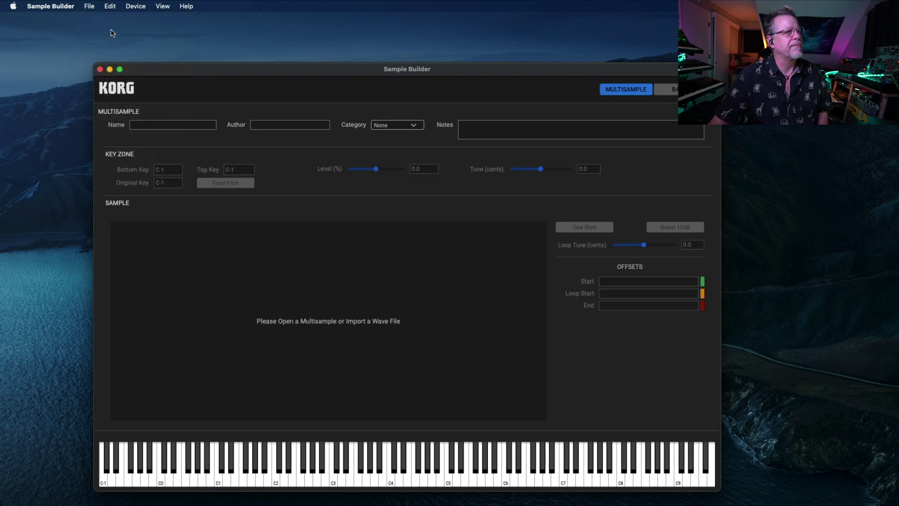
Import Alien Landscape_Lp_E1.wav through _E6.wav into the new multisample
{"action": "left_click", "coordinate": [86, 5]}
{"action": "left_click", "coordinate": [121, 65]}
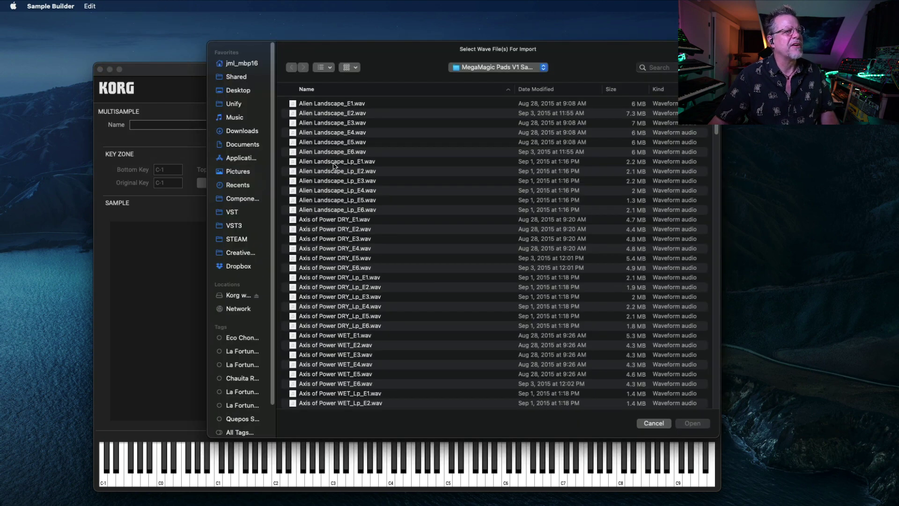
{"action": "left_click", "coordinate": [335, 163]}
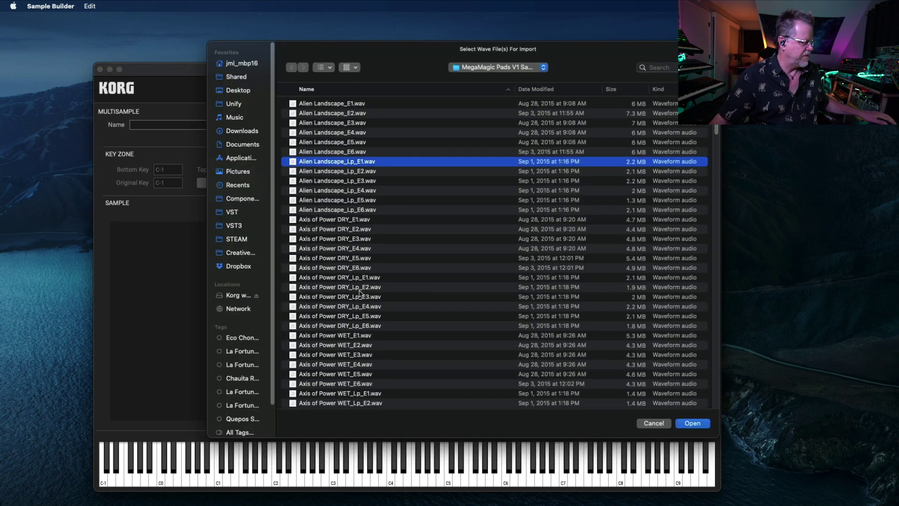
{"action": "left_click", "coordinate": [347, 209], "text": "shift"}
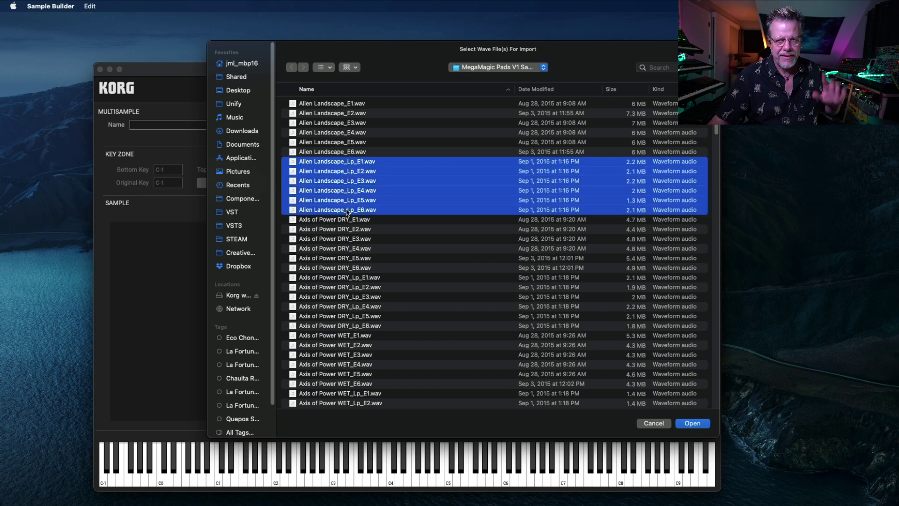
{"action": "key", "text": "Return"}
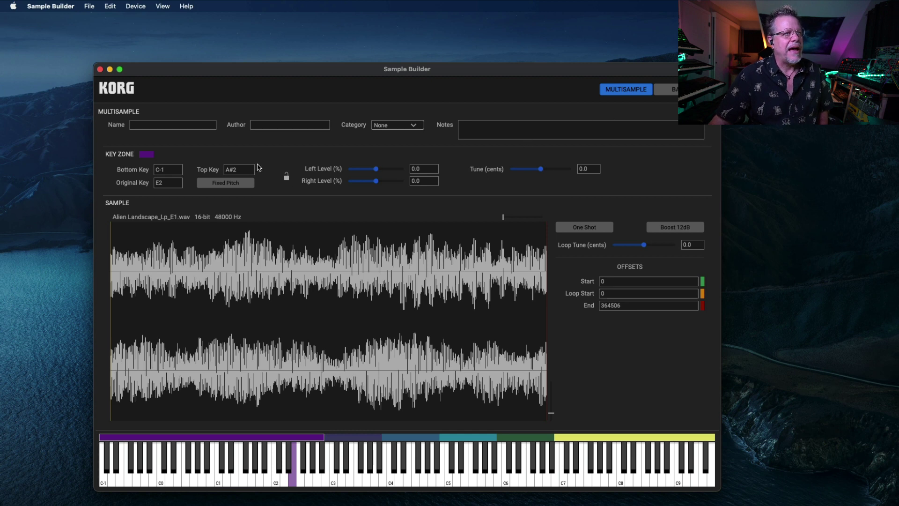
{"action": "left_click", "coordinate": [154, 123]}
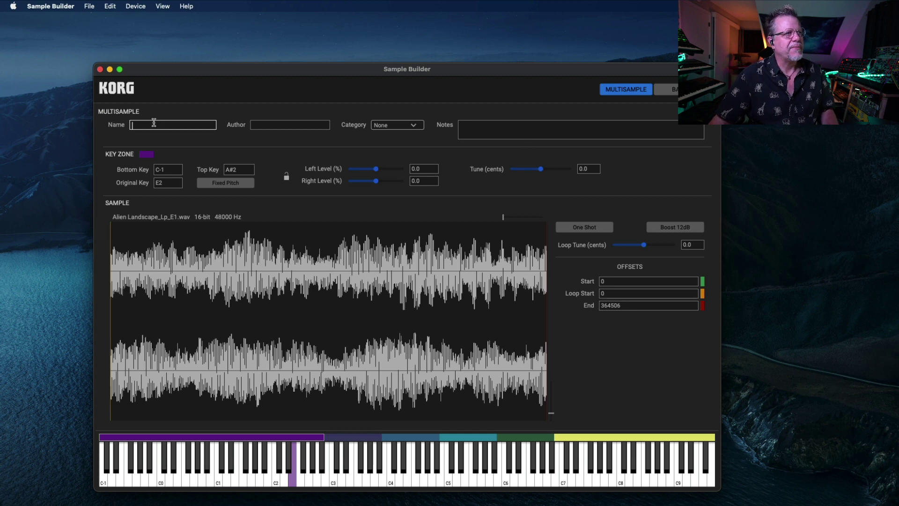
{"action": "left_click", "coordinate": [288, 126]}
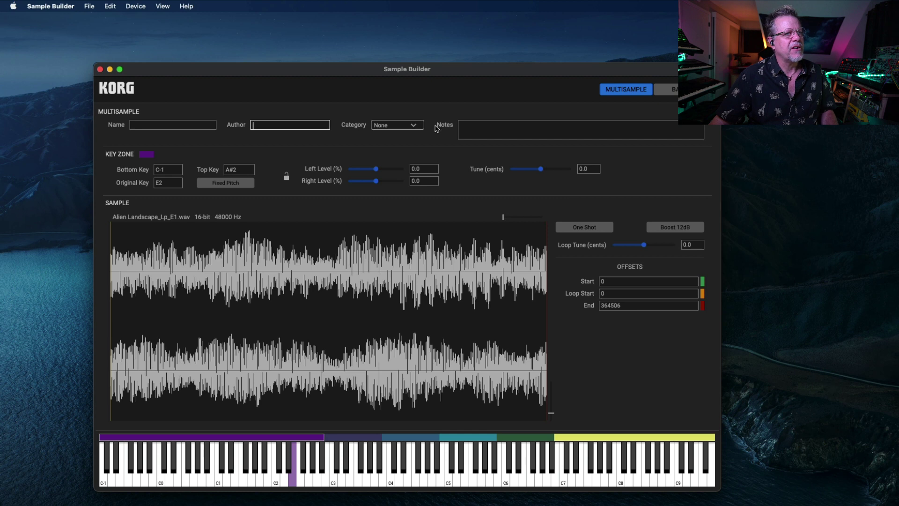
{"action": "left_click", "coordinate": [87, 4]}
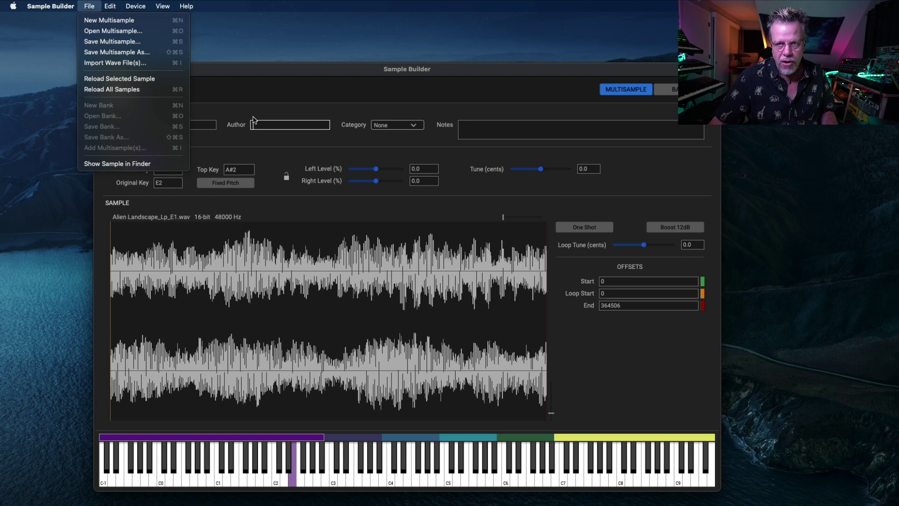
{"action": "left_click", "coordinate": [674, 89]}
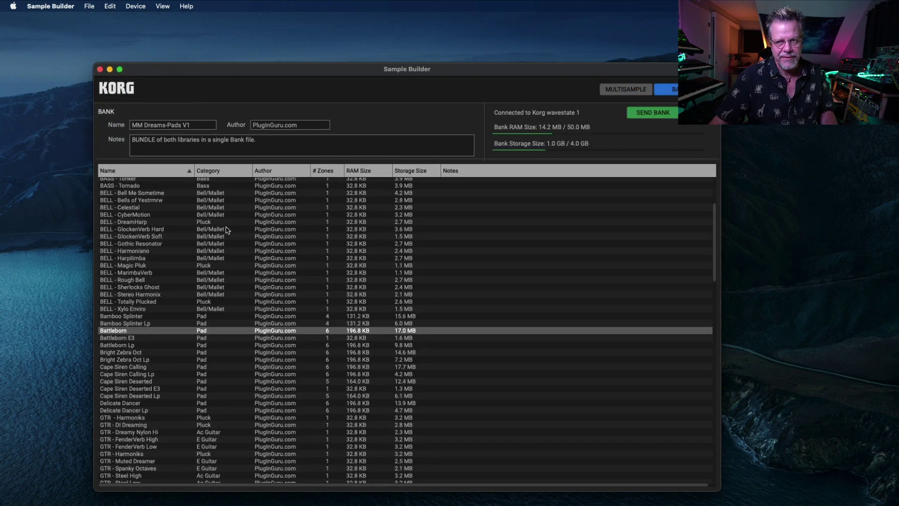
{"action": "left_click", "coordinate": [622, 91]}
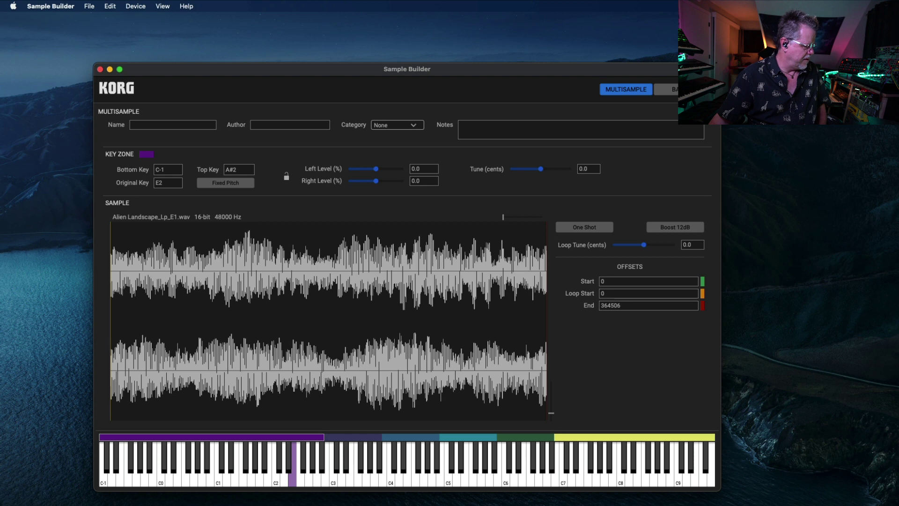
Open MegaMagic Dreams > Samples in list view and select 00_MegaMagic Dreams.korgbank
{"action": "left_click_drag", "start_coordinate": [878, 141], "coordinate": [784, 257]}
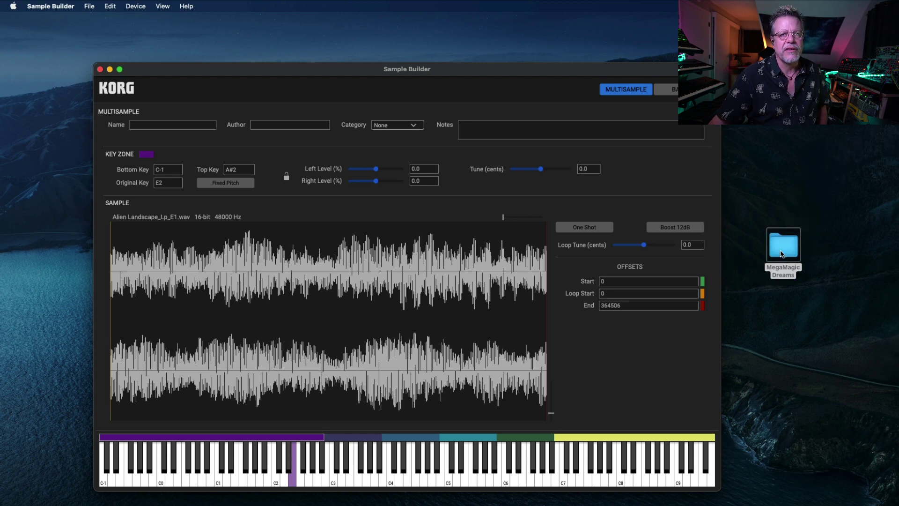
{"action": "double_click", "coordinate": [781, 254]}
{"action": "left_click", "coordinate": [512, 170]}
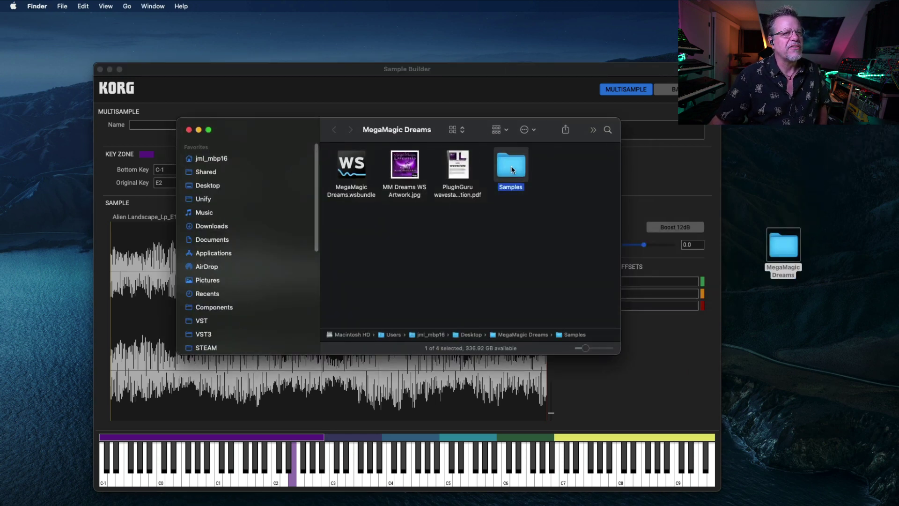
{"action": "double_click", "coordinate": [511, 170]}
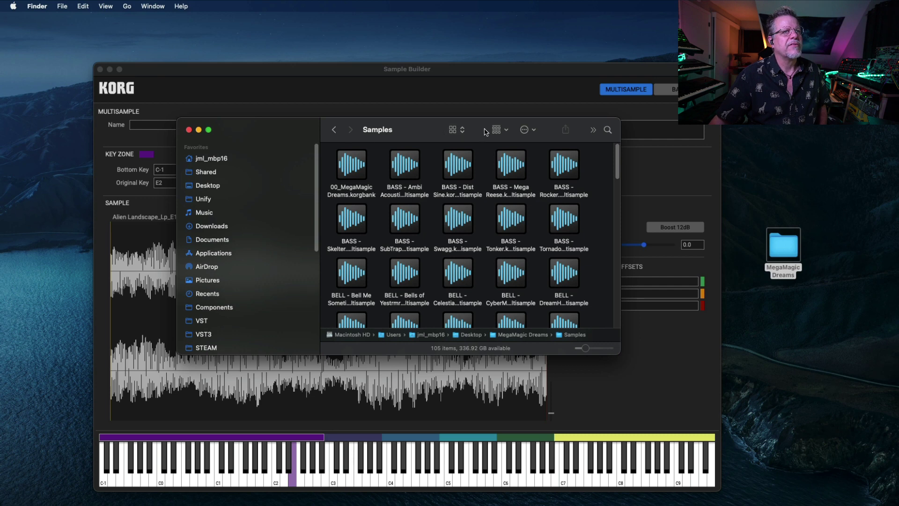
{"action": "left_click", "coordinate": [453, 129]}
{"action": "left_click", "coordinate": [464, 141]}
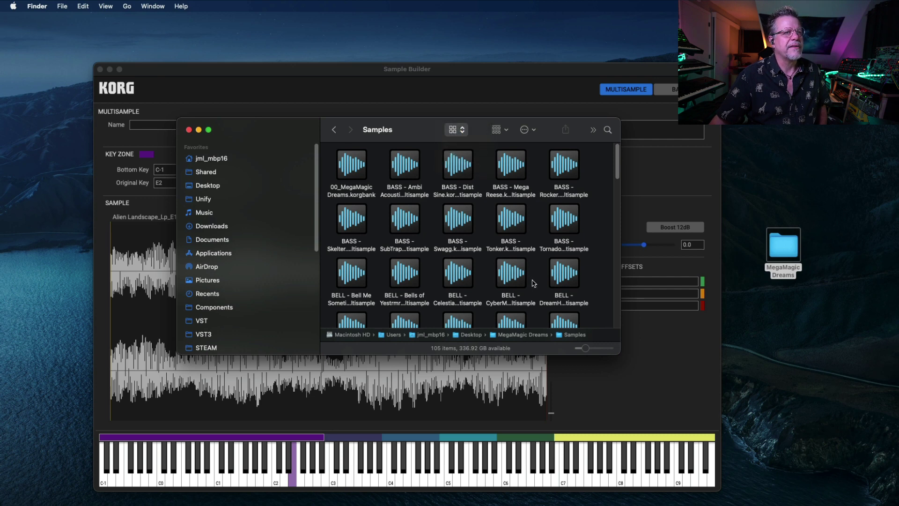
{"action": "key", "text": "super+2"}
{"action": "left_click", "coordinate": [412, 167]}
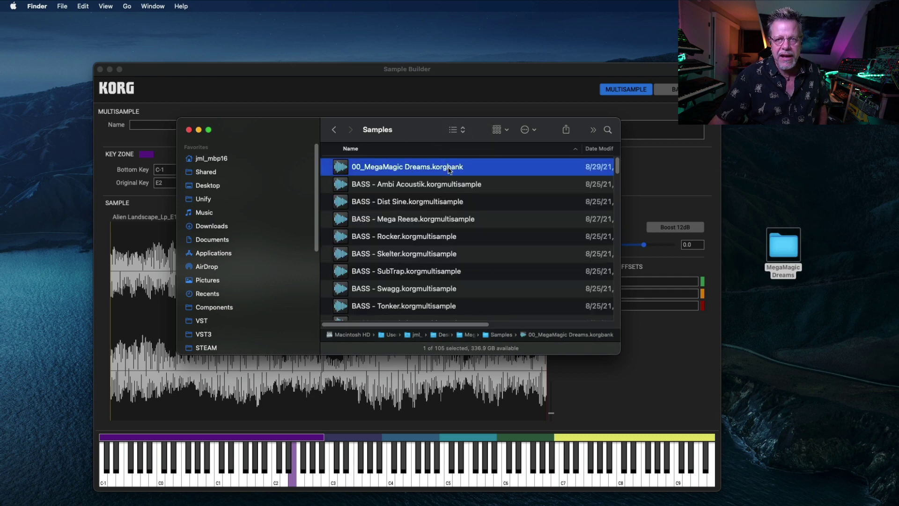
Enlarge the Finder window to review the bank and multisample files, then close Sample Builder
{"action": "double_click", "coordinate": [617, 352]}
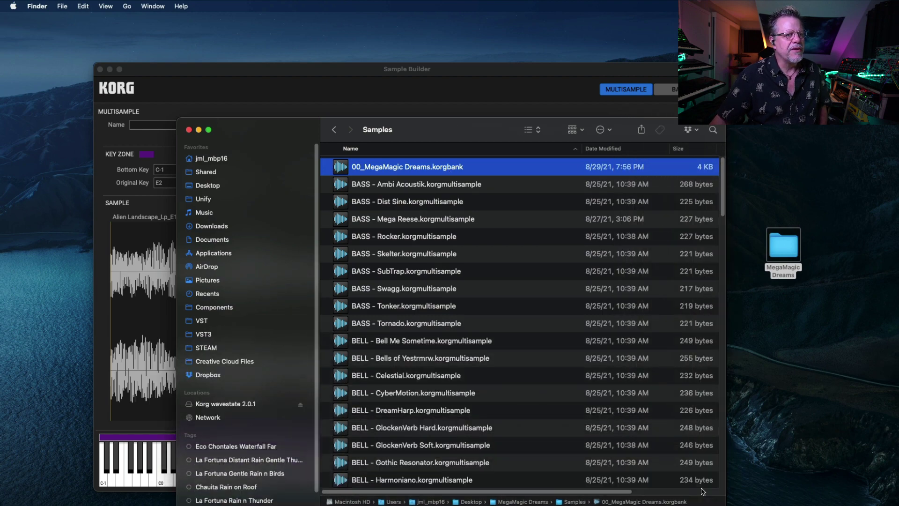
{"action": "scroll", "coordinate": [445, 309], "scroll_direction": "down", "scroll_amount": 20}
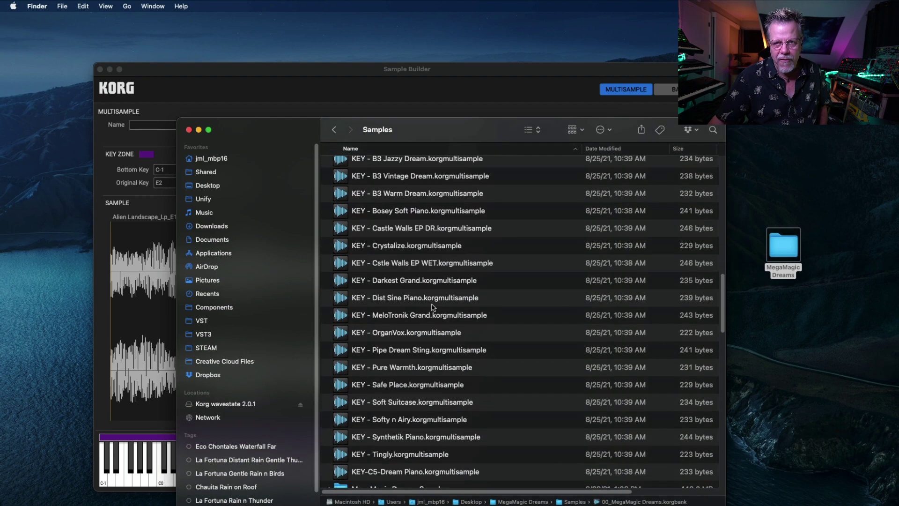
{"action": "scroll", "coordinate": [433, 307], "scroll_direction": "down", "scroll_amount": 20}
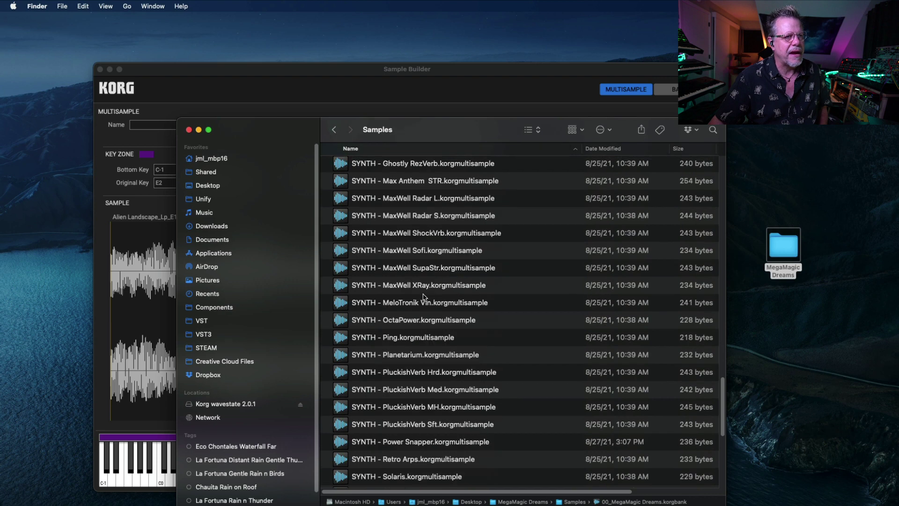
{"action": "scroll", "coordinate": [424, 297], "scroll_direction": "up", "scroll_amount": 10}
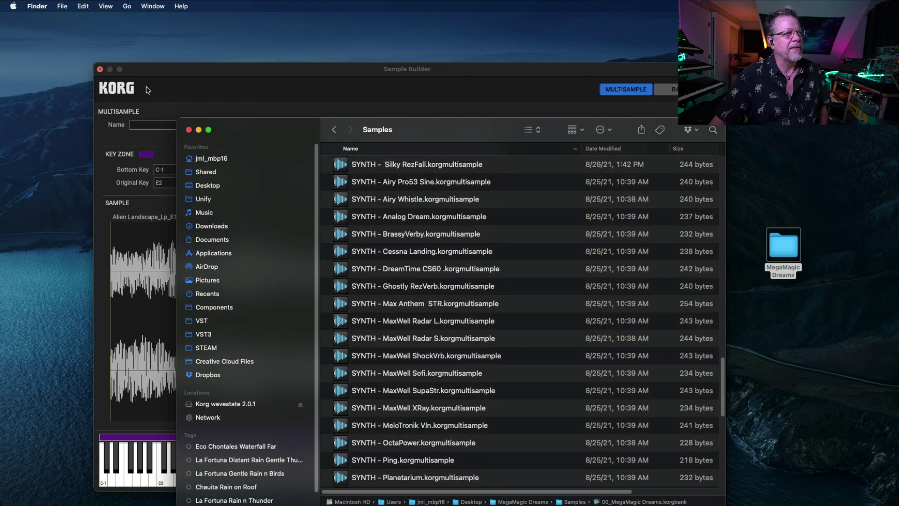
{"action": "left_click", "coordinate": [99, 69]}
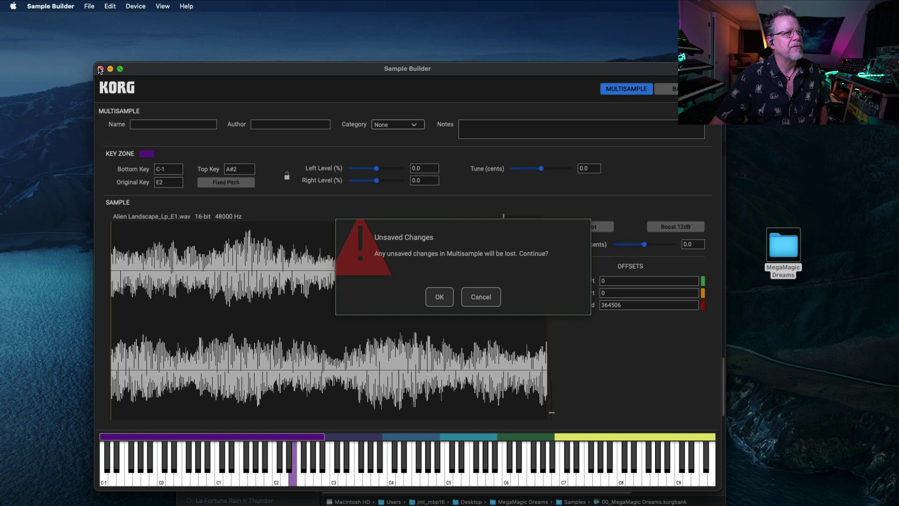
Discard unsaved changes and load 00_MegaMagic Dreams.korgbank, reviewing its multisample list
{"action": "left_click", "coordinate": [438, 295]}
{"action": "scroll", "coordinate": [378, 164], "scroll_direction": "up", "scroll_amount": 20}
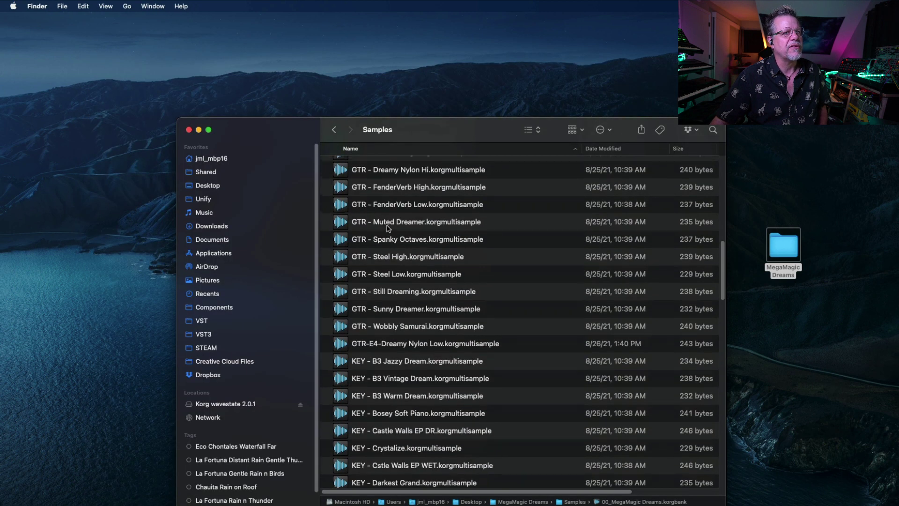
{"action": "double_click", "coordinate": [400, 167]}
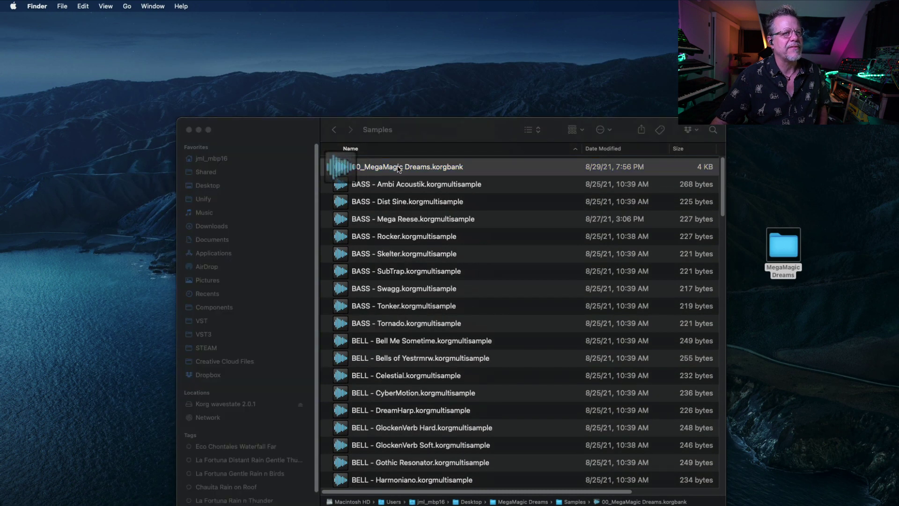
{"action": "scroll", "coordinate": [132, 232], "scroll_direction": "down", "scroll_amount": 15}
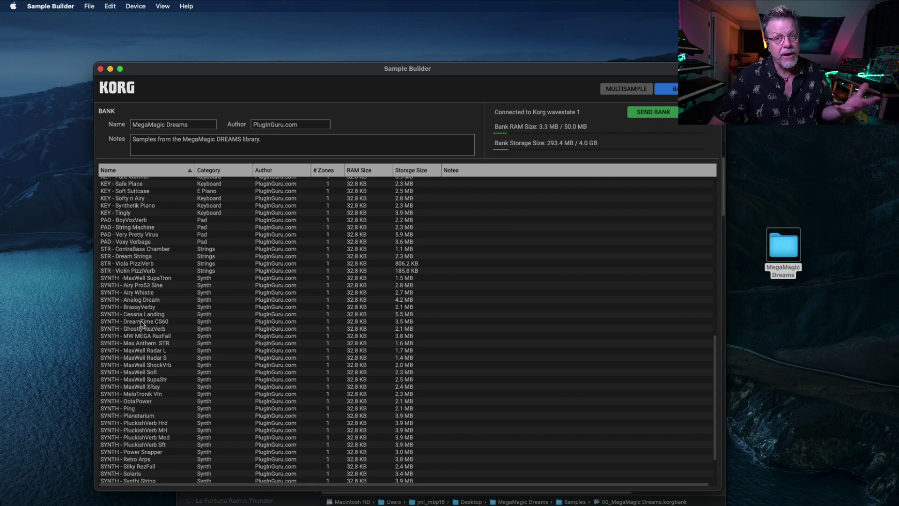
Switch to the MULTISAMPLE tab and look through the File menu for adding multisamples
{"action": "left_click", "coordinate": [634, 92]}
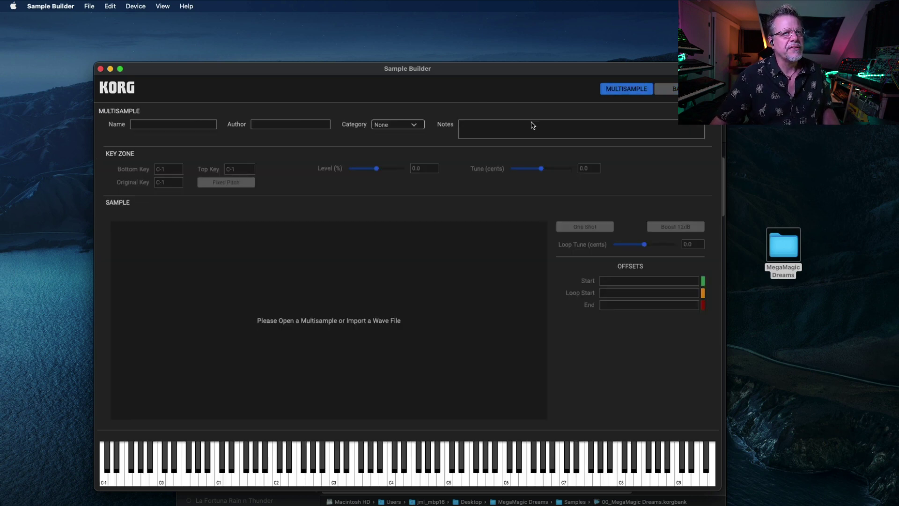
{"action": "left_click", "coordinate": [87, 6]}
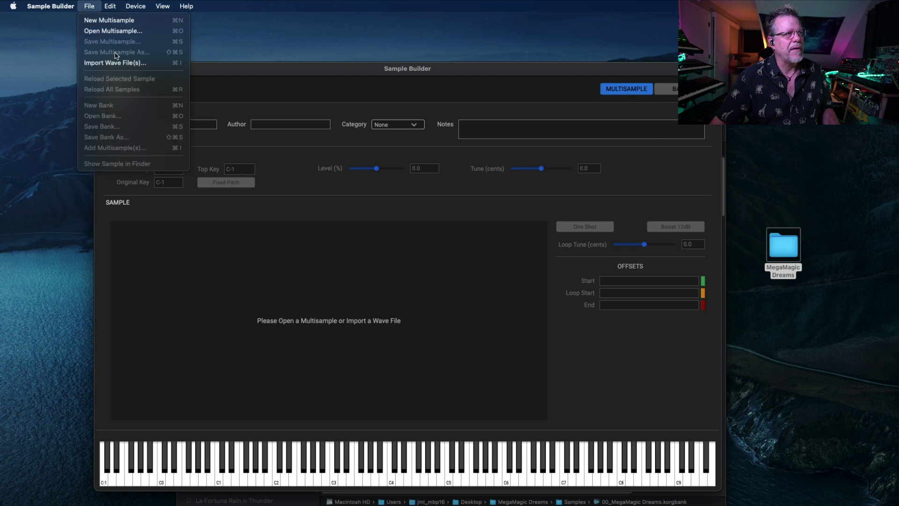
{"action": "left_click", "coordinate": [445, 201]}
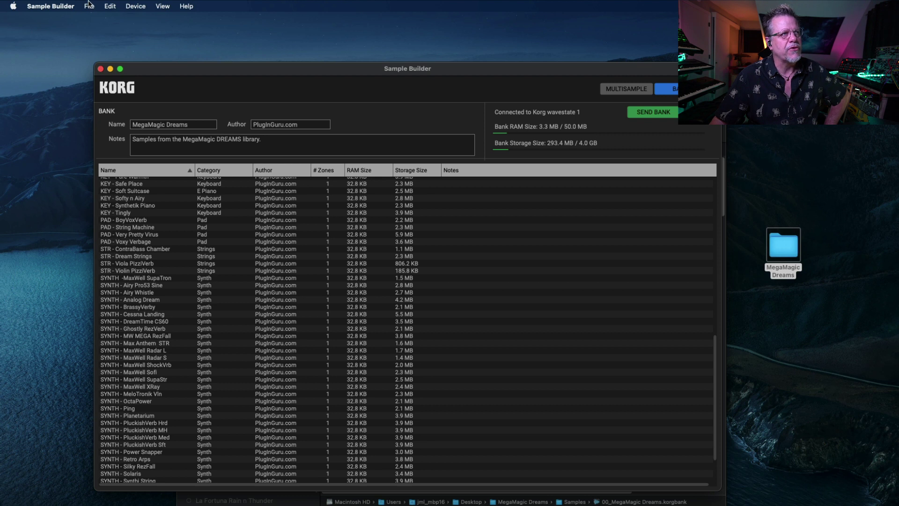
{"action": "left_click", "coordinate": [89, 6]}
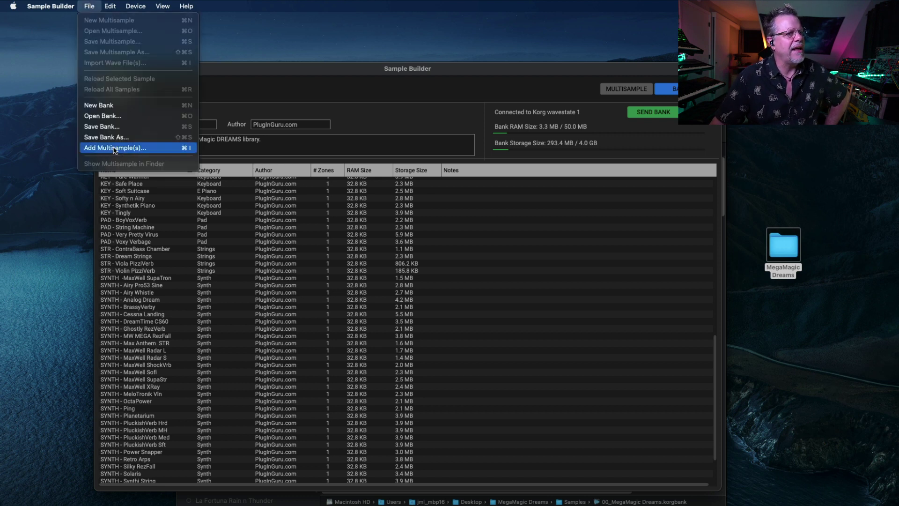
Choose Add Multisample(s) and select Alien Landscape E3 through Worlds Divided in MegaMagic Pads V1 Samples
{"action": "left_click", "coordinate": [143, 148]}
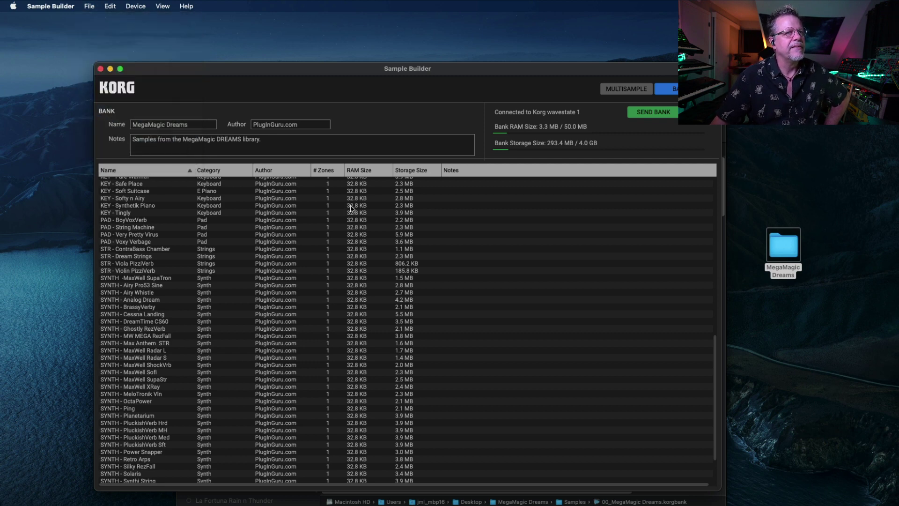
{"action": "left_click", "coordinate": [497, 70]}
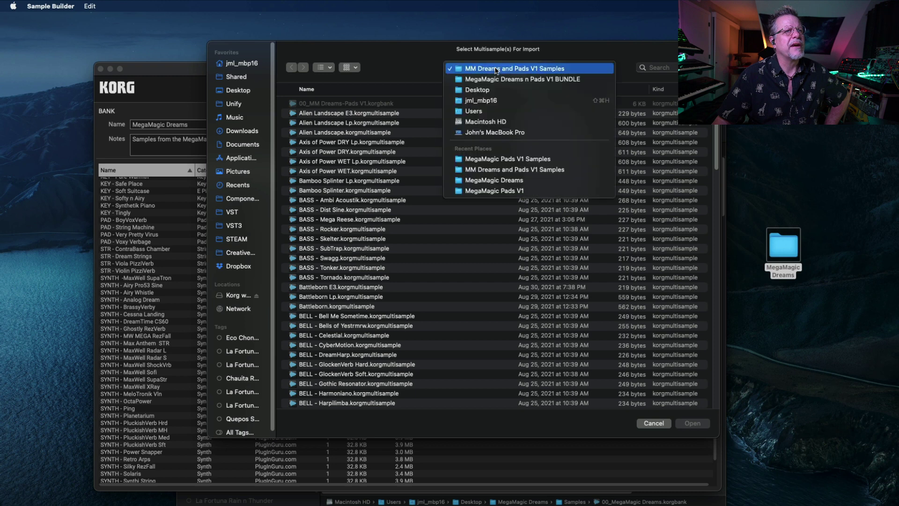
{"action": "left_click", "coordinate": [510, 191]}
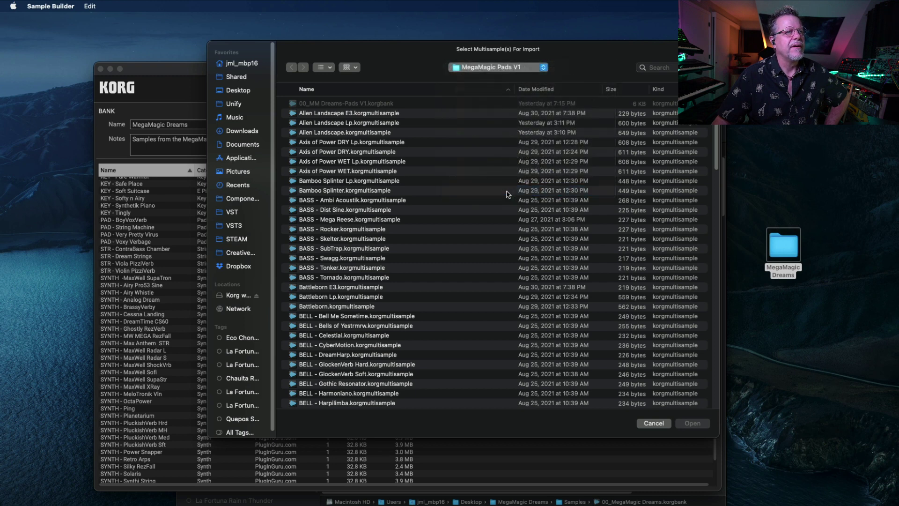
{"action": "double_click", "coordinate": [311, 133]}
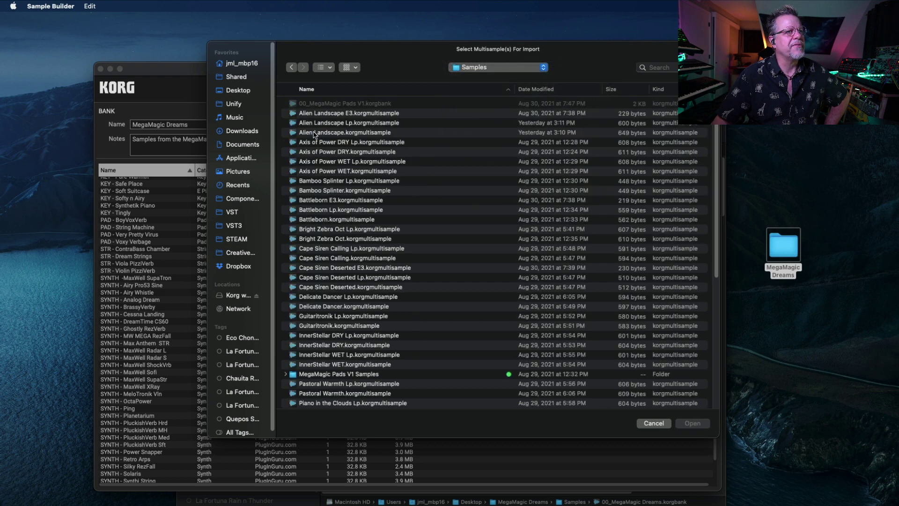
{"action": "left_click", "coordinate": [326, 115]}
{"action": "scroll", "coordinate": [375, 348], "scroll_direction": "down", "scroll_amount": 10}
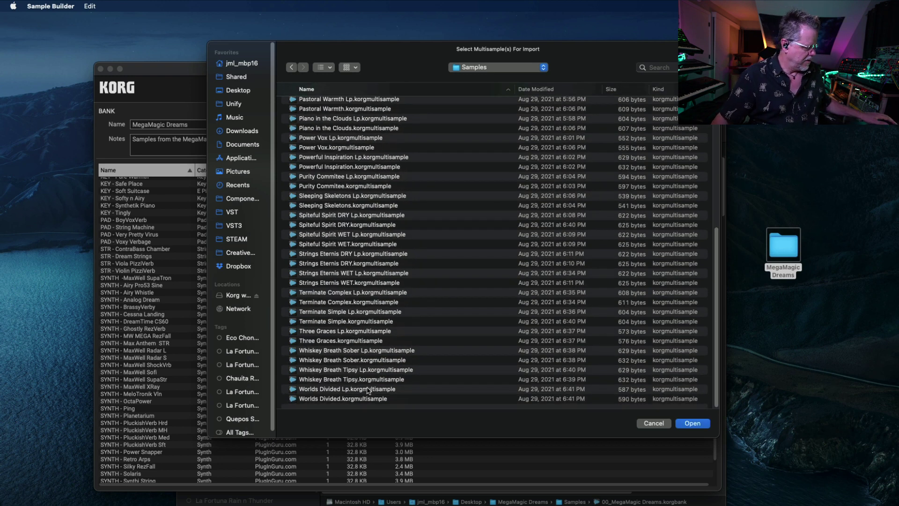
{"action": "left_click", "coordinate": [355, 401], "text": "shift"}
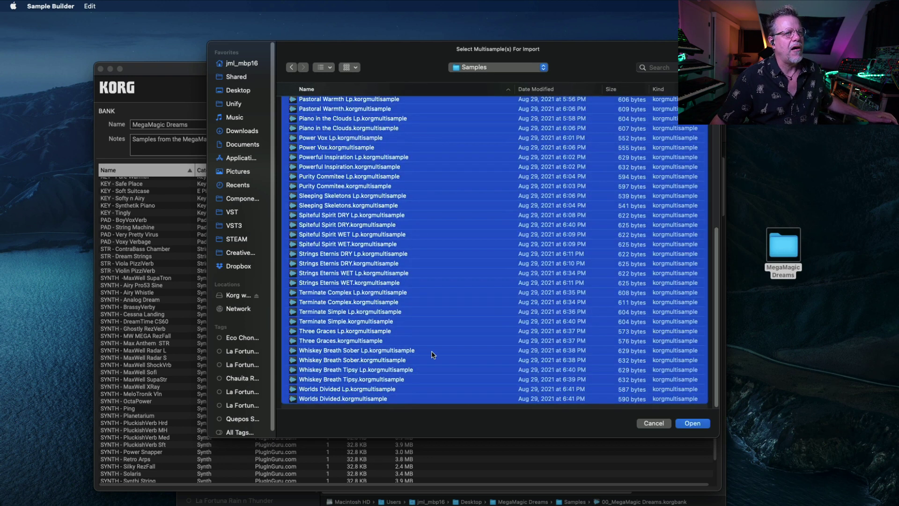
{"action": "left_click", "coordinate": [692, 423]}
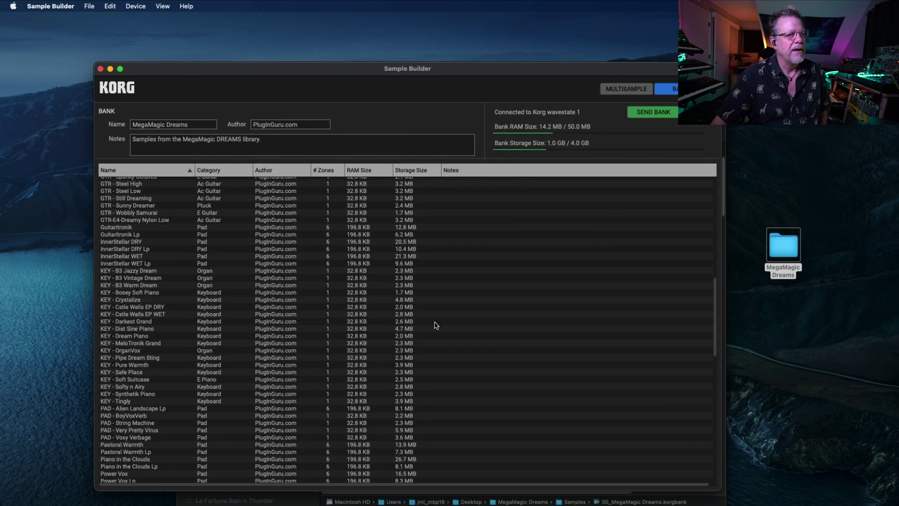
{"action": "scroll", "coordinate": [299, 338], "scroll_direction": "down", "scroll_amount": 10}
{"action": "scroll", "coordinate": [298, 338], "scroll_direction": "down", "scroll_amount": 5}
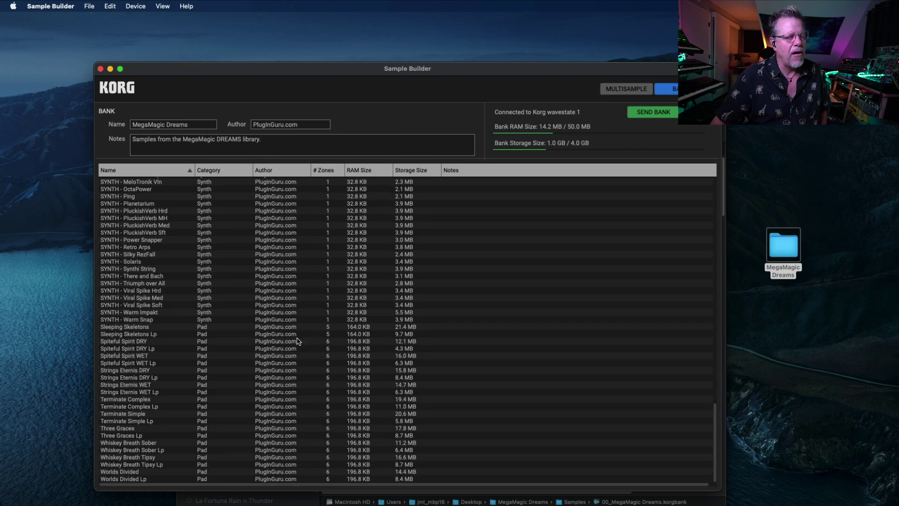
{"action": "scroll", "coordinate": [297, 341], "scroll_direction": "up", "scroll_amount": 6}
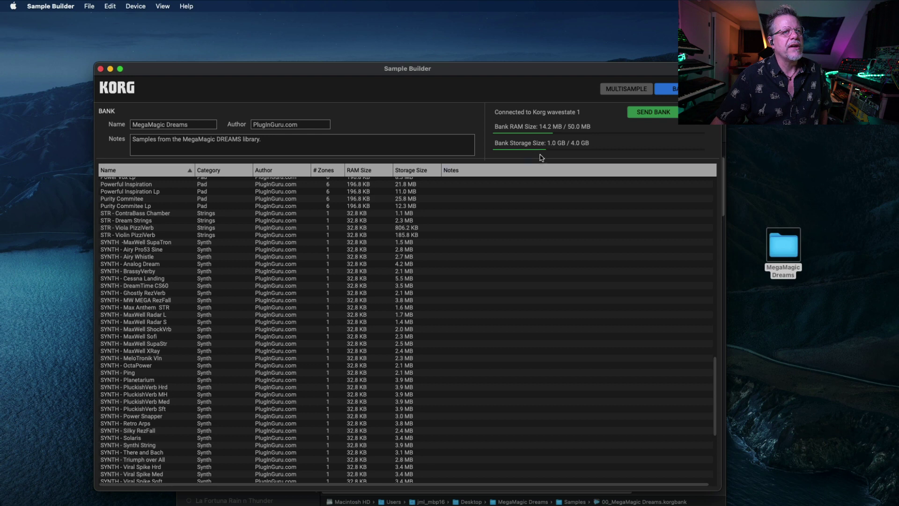
{"action": "scroll", "coordinate": [412, 252], "scroll_direction": "up", "scroll_amount": 20}
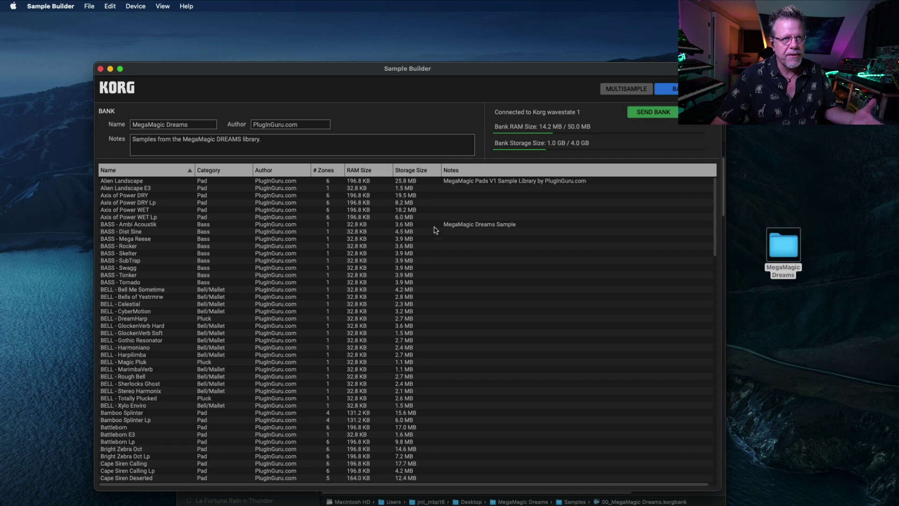
{"action": "left_click", "coordinate": [93, 5]}
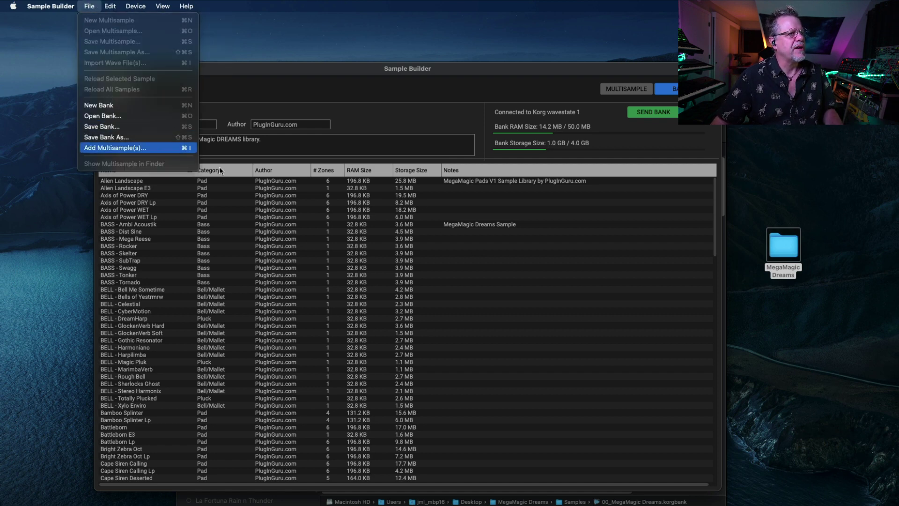
{"action": "left_click", "coordinate": [504, 257]}
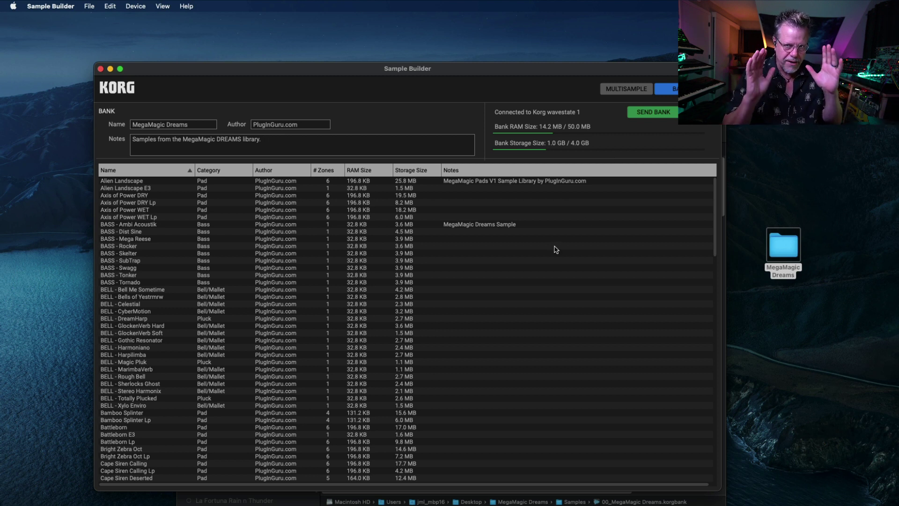
{"action": "scroll", "coordinate": [303, 323], "scroll_direction": "down", "scroll_amount": 20}
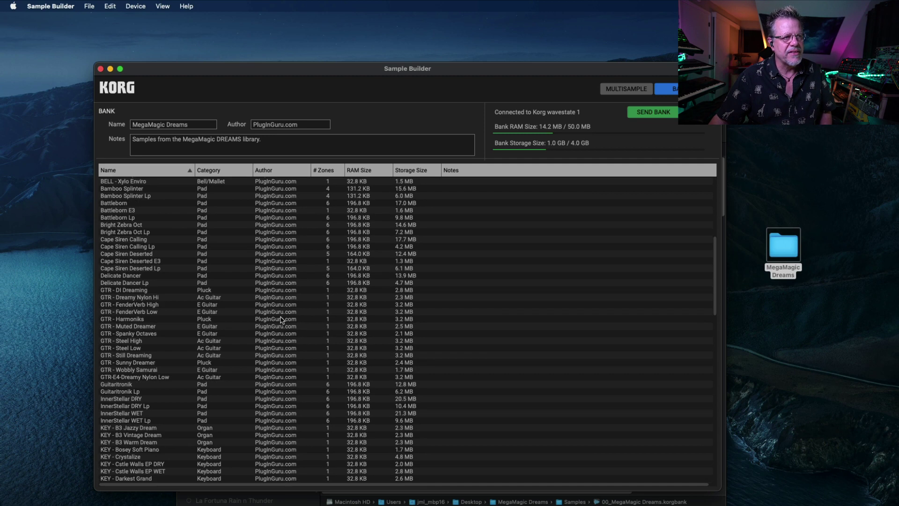
{"action": "scroll", "coordinate": [280, 318], "scroll_direction": "up", "scroll_amount": 20}
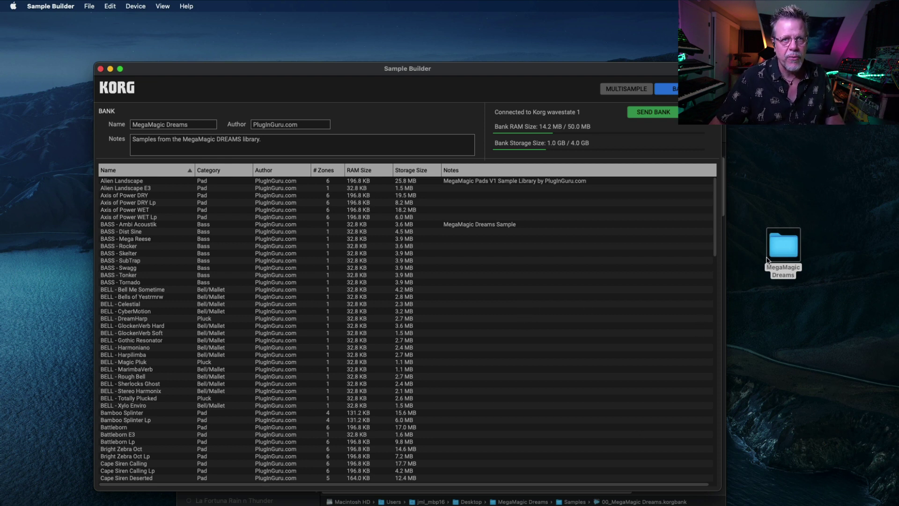
{"action": "left_click_drag", "start_coordinate": [788, 241], "coordinate": [695, 160]}
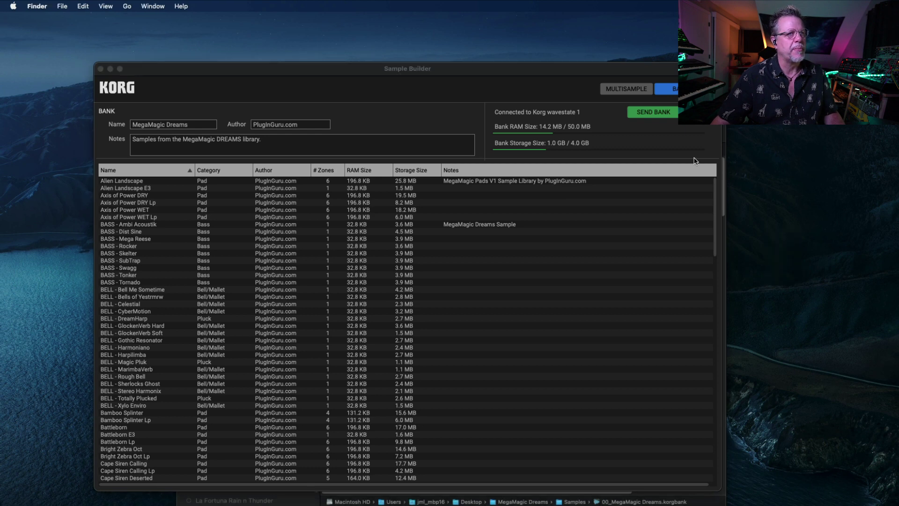
Close Sample Builder without saving changes and close the Finder Samples window
{"action": "left_click", "coordinate": [100, 70]}
{"action": "left_click", "coordinate": [439, 298]}
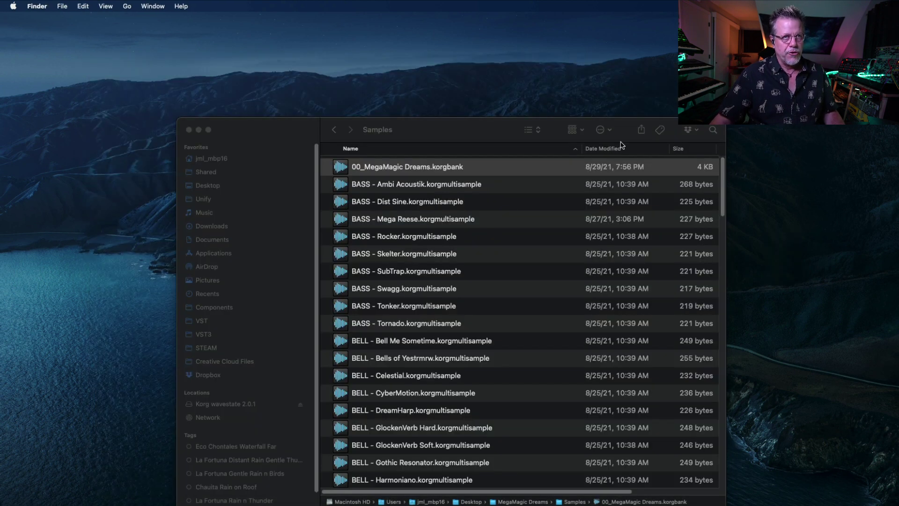
{"action": "left_click", "coordinate": [189, 129]}
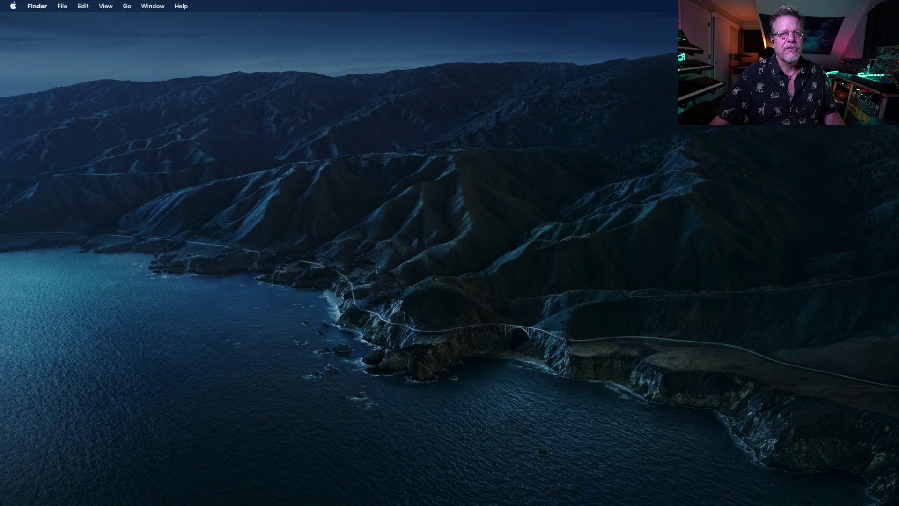
In wavestate Editor Librarian, view Brassy Organ Tumbler in the Editor, then return to Performances
{"action": "left_click", "coordinate": [882, 297]}
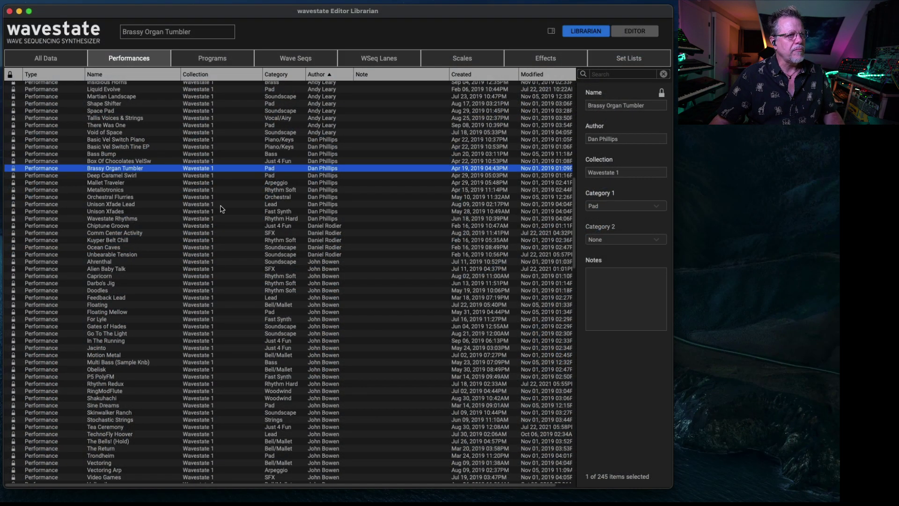
{"action": "left_click", "coordinate": [628, 32]}
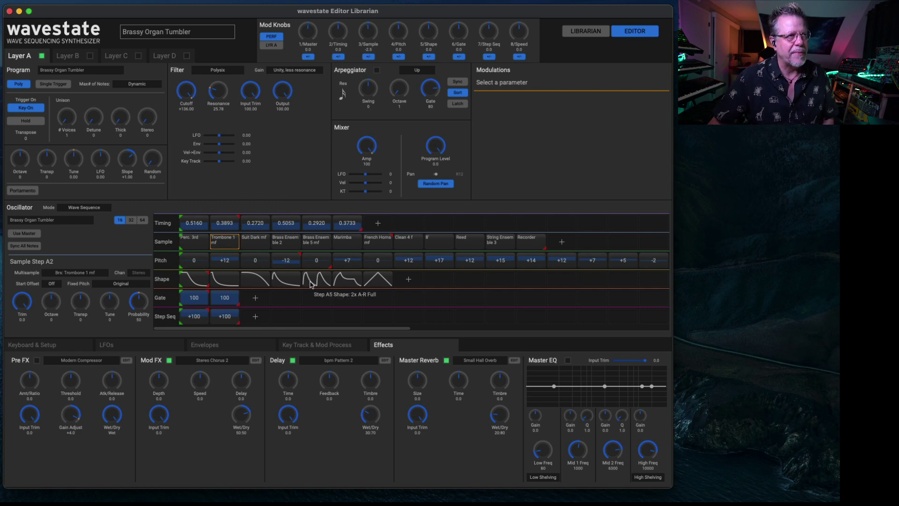
{"action": "left_click", "coordinate": [586, 31]}
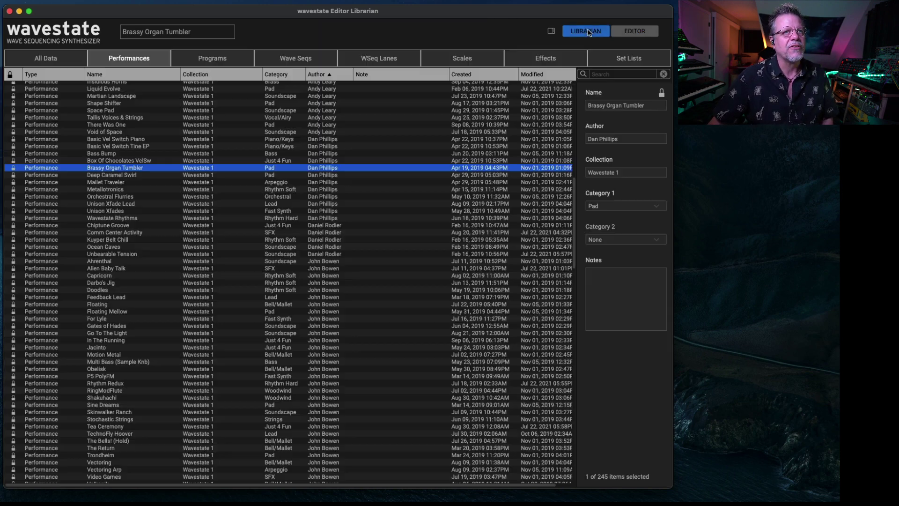